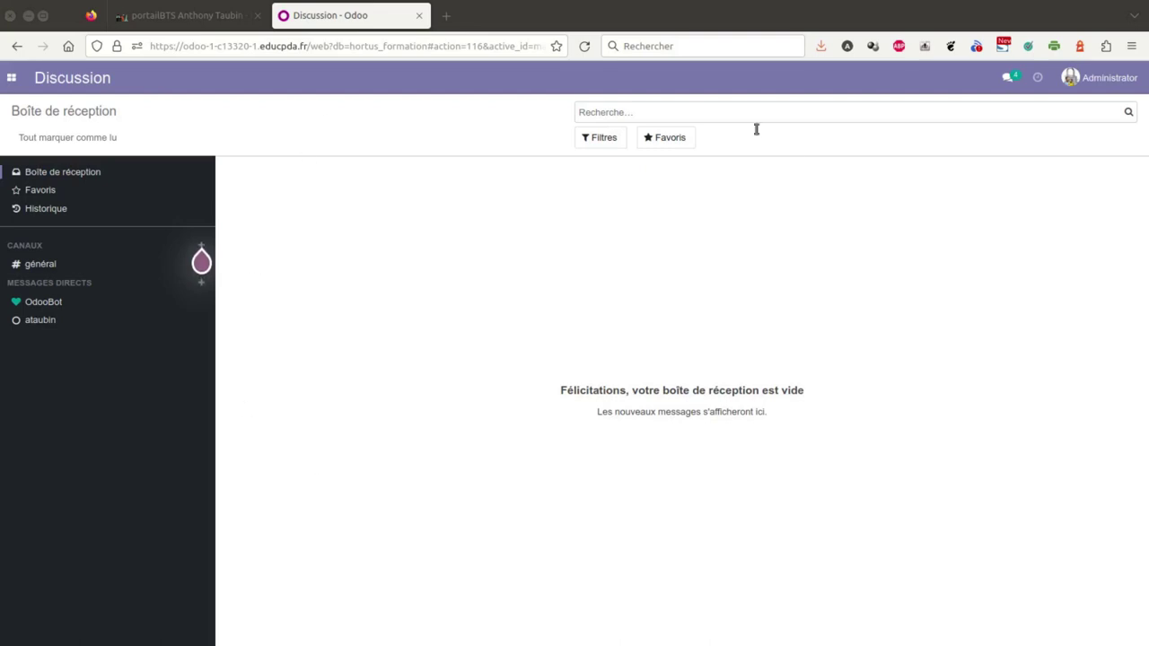
Open the Projet application and filter the project list to "Mes projets".
{"action": "left_click", "coordinate": [13, 79]}
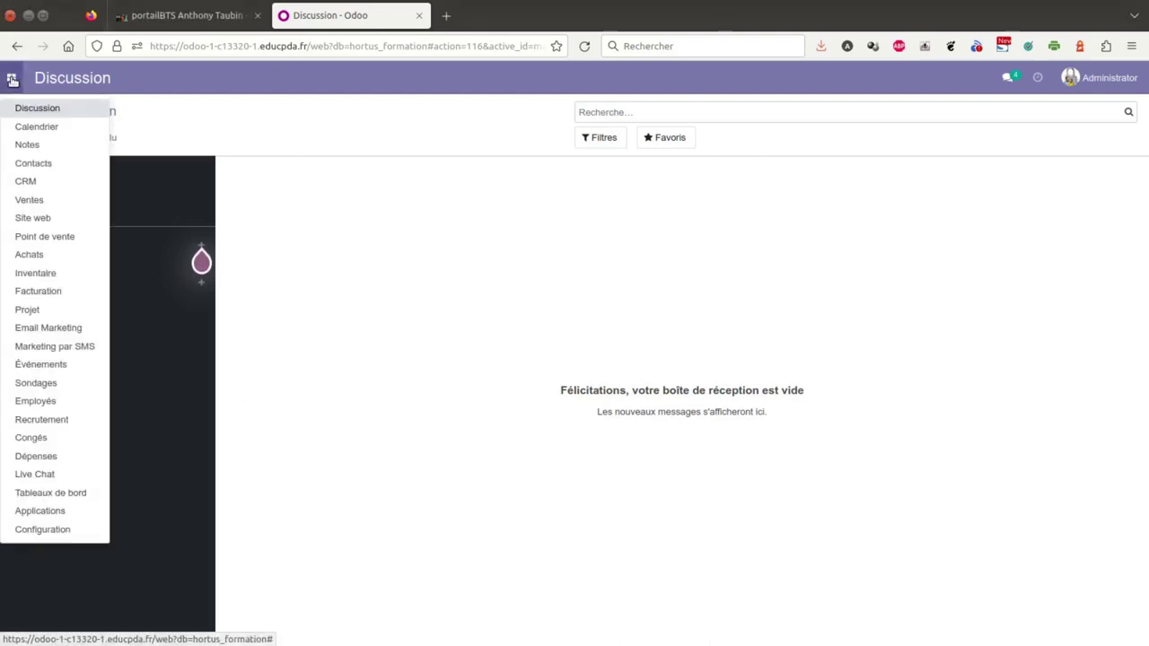
{"action": "left_click", "coordinate": [36, 310]}
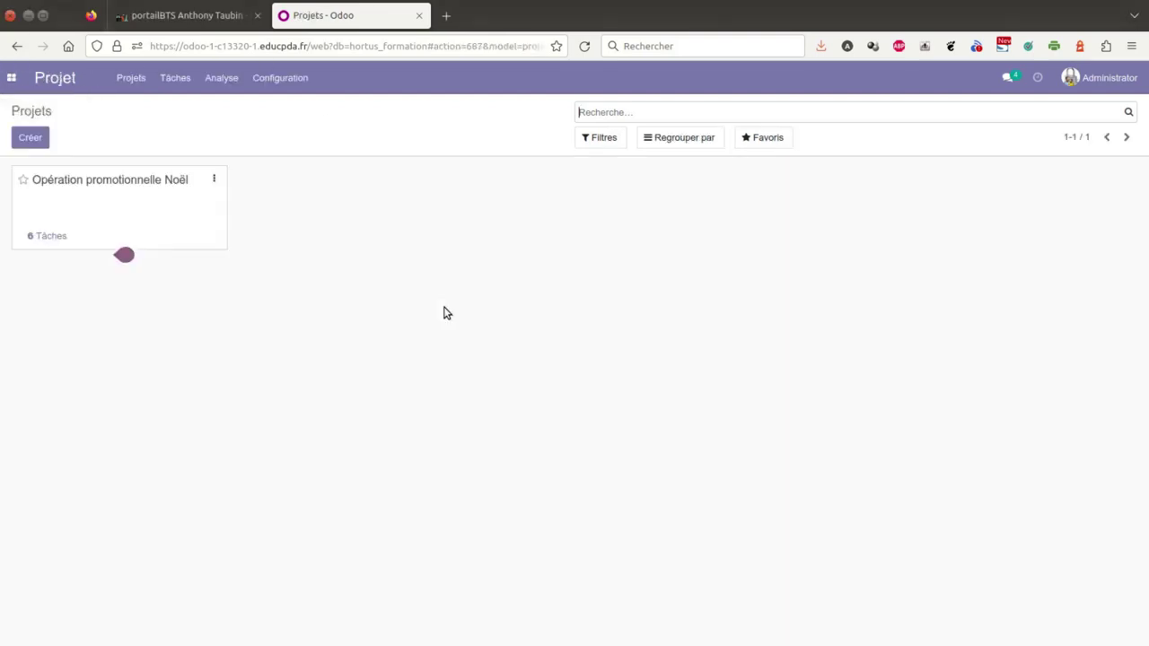
{"action": "left_click", "coordinate": [614, 141]}
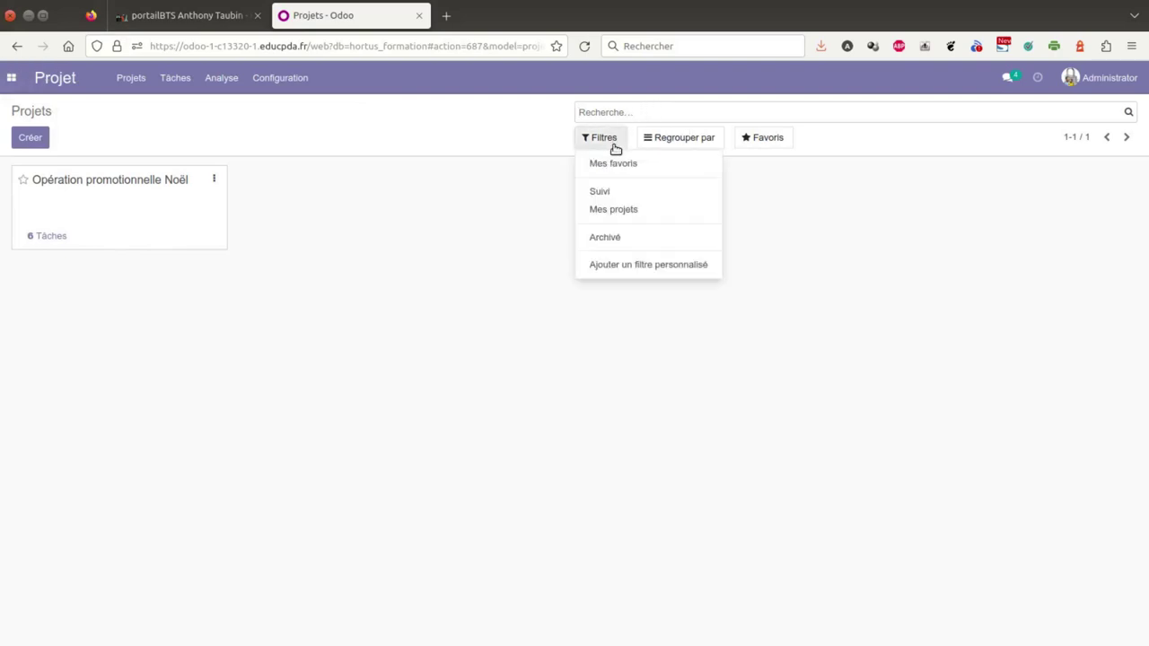
{"action": "left_click", "coordinate": [629, 210]}
{"action": "left_click", "coordinate": [410, 277]}
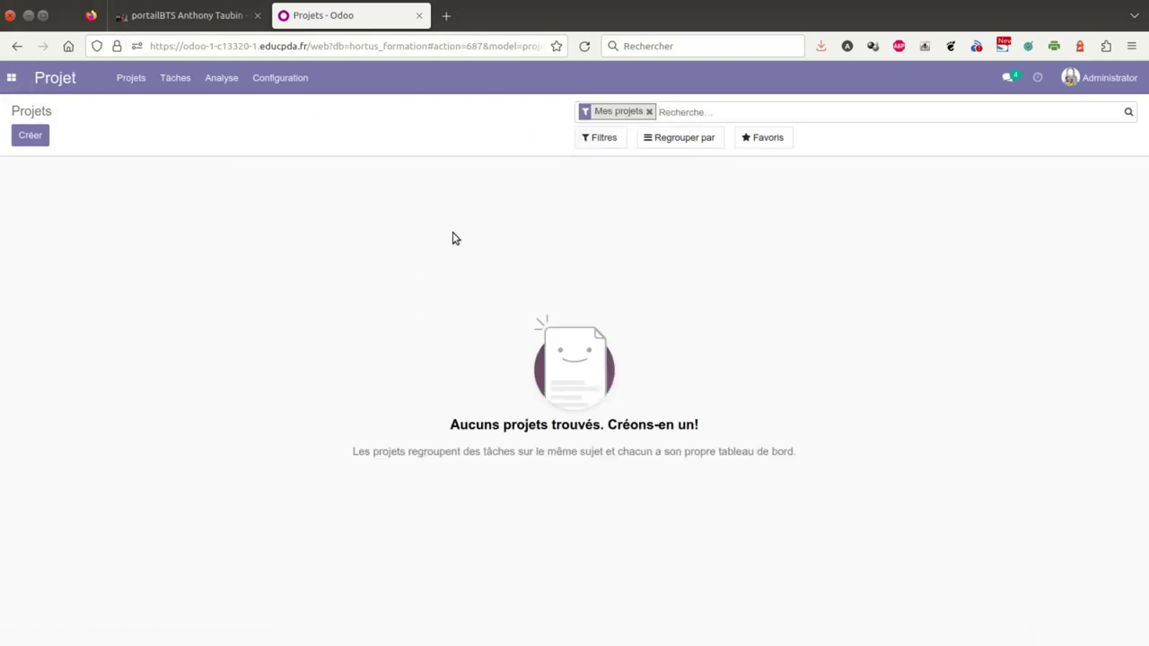
Create a new project named "Animation commerciale pâques".
{"action": "left_click", "coordinate": [31, 139]}
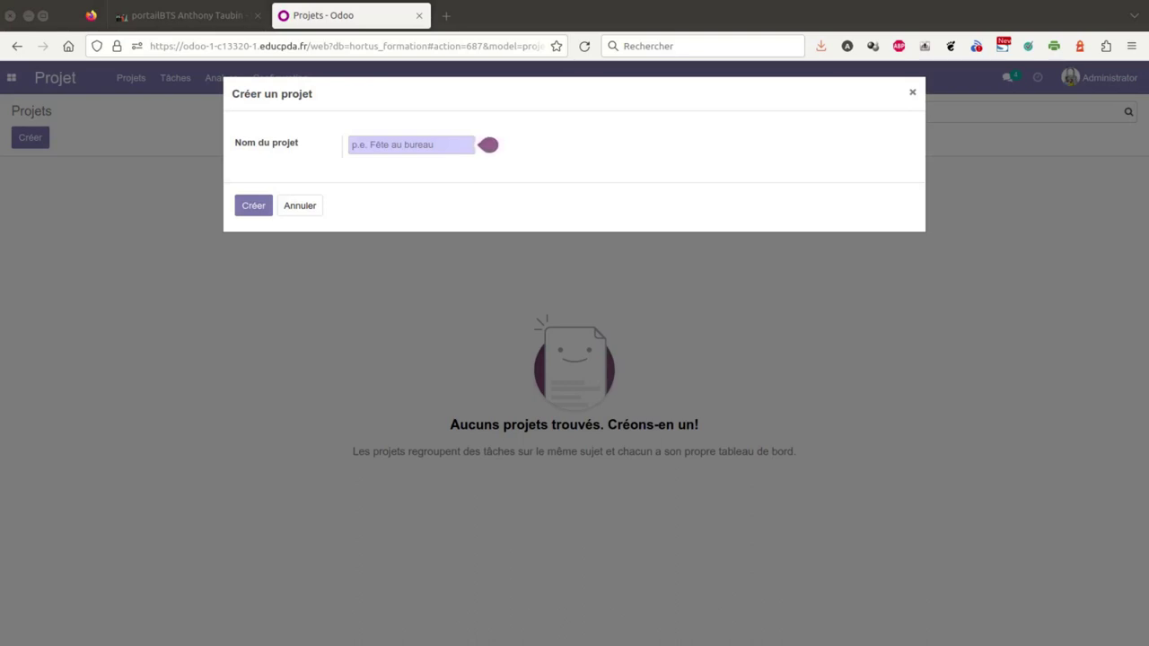
{"action": "mouse_move", "coordinate": [433, 144]}
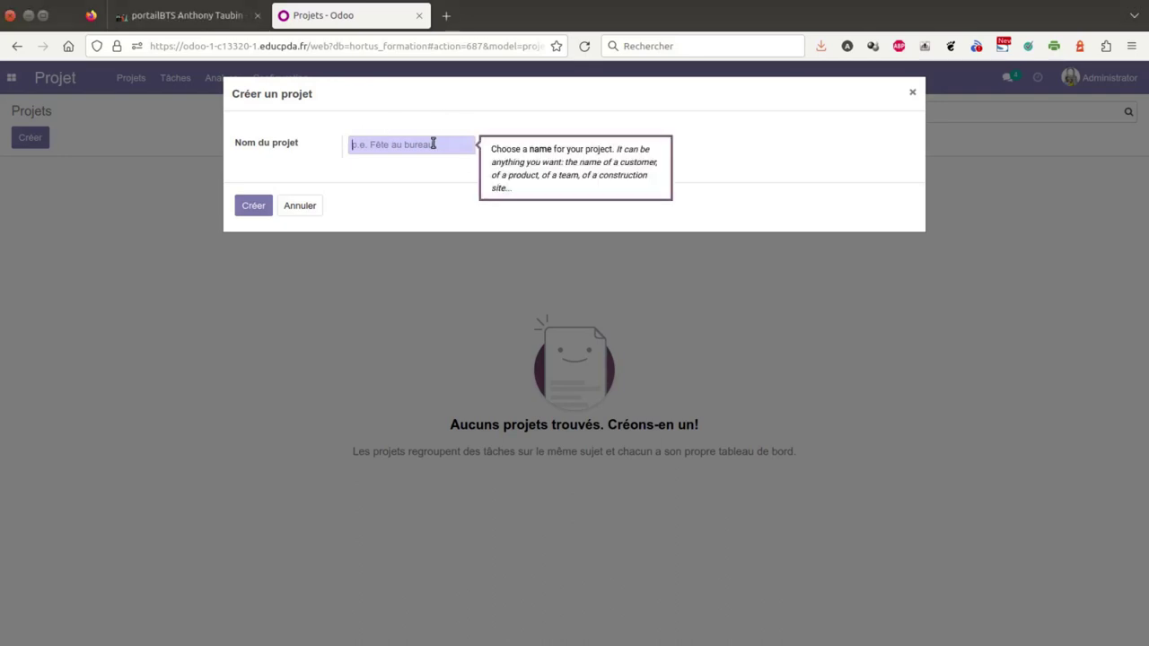
{"action": "type", "text": "Animation comm"}
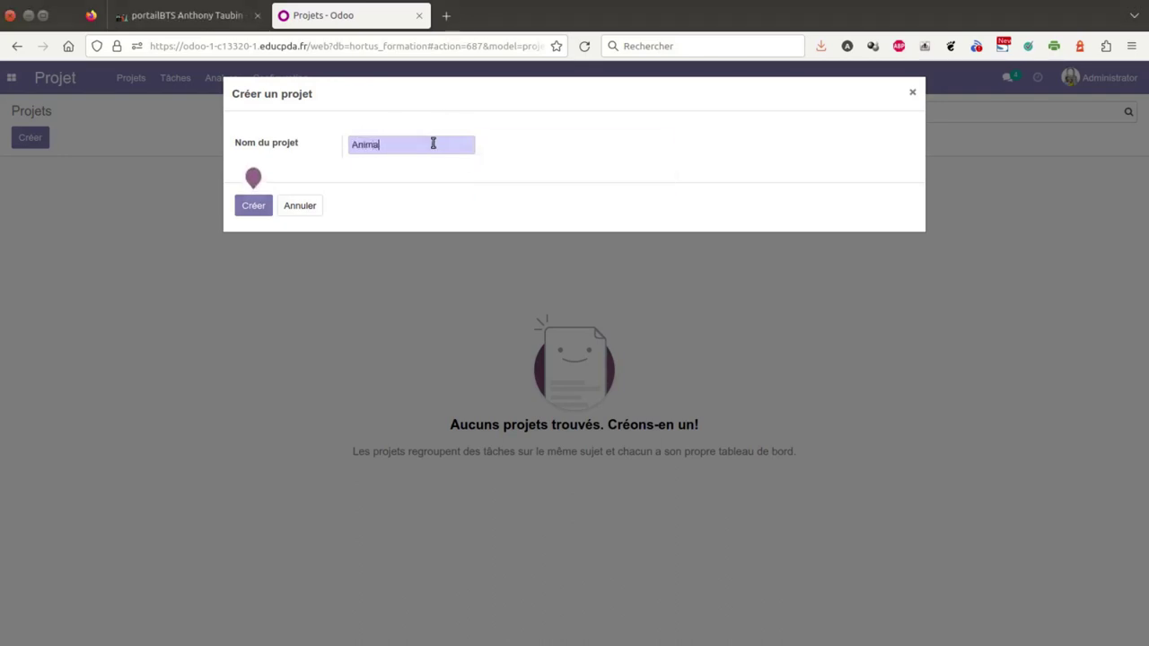
{"action": "type", "text": "erciale pa"}
{"action": "key", "text": "BackSpace"}
{"action": "type", "text": "âques"}
{"action": "left_click", "coordinate": [252, 208]}
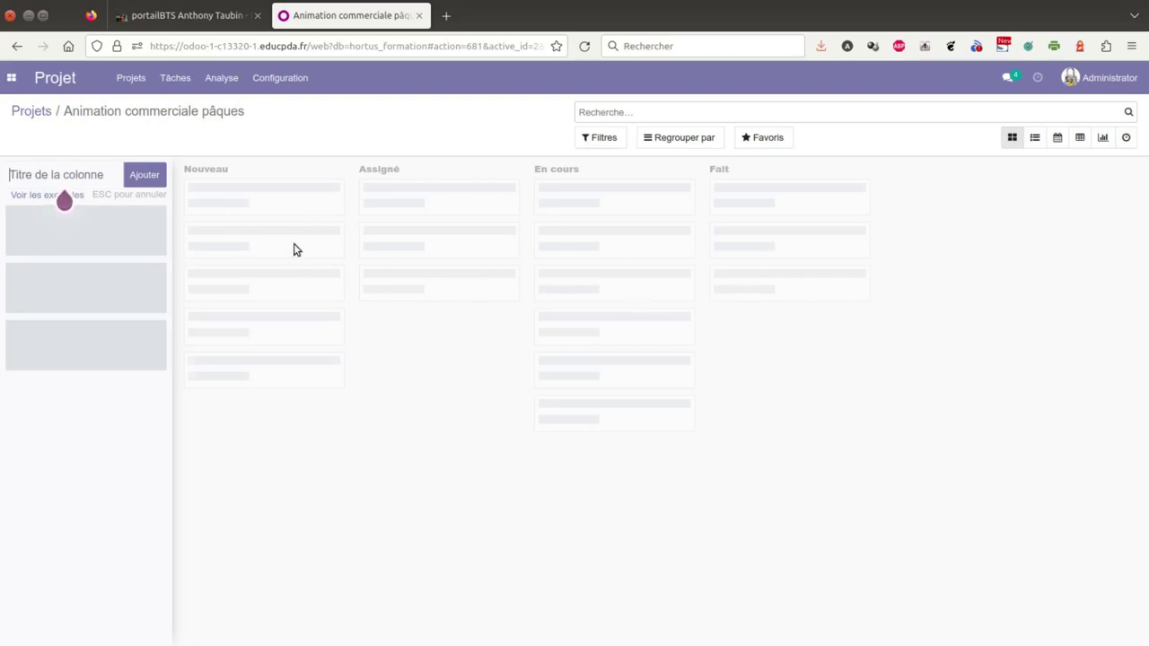
Add four stage columns to the project's task board: "Nouveau", "Assigné", "En cours" and "Fait".
{"action": "mouse_move", "coordinate": [93, 178]}
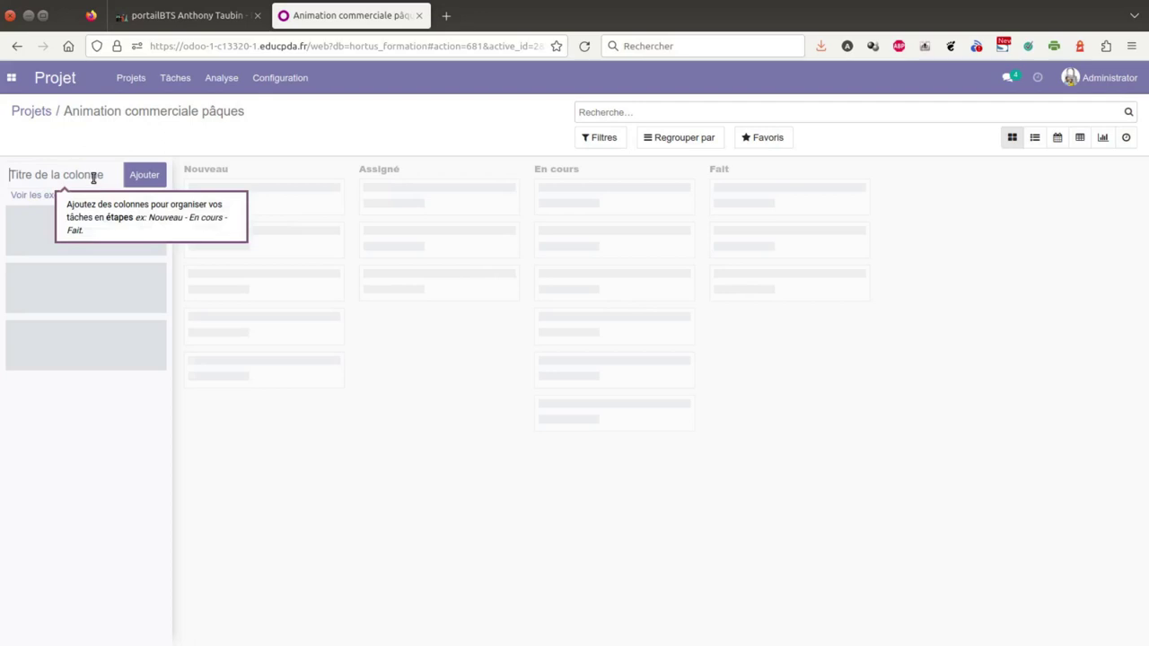
{"action": "type", "text": "Nouveau"}
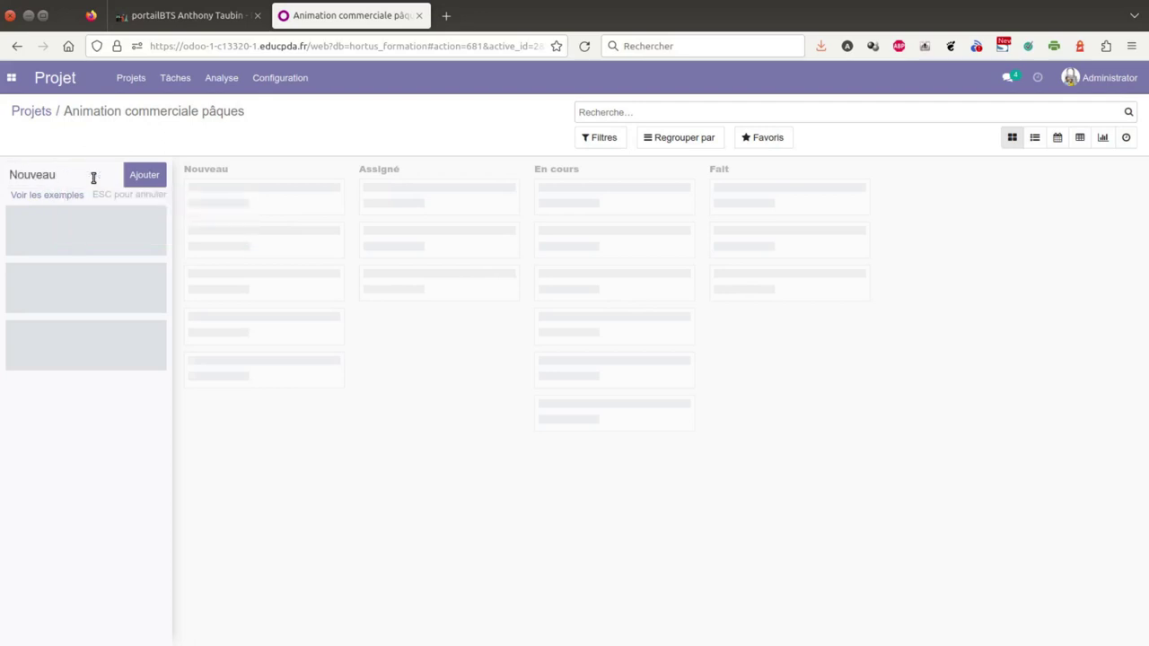
{"action": "key", "text": "Return"}
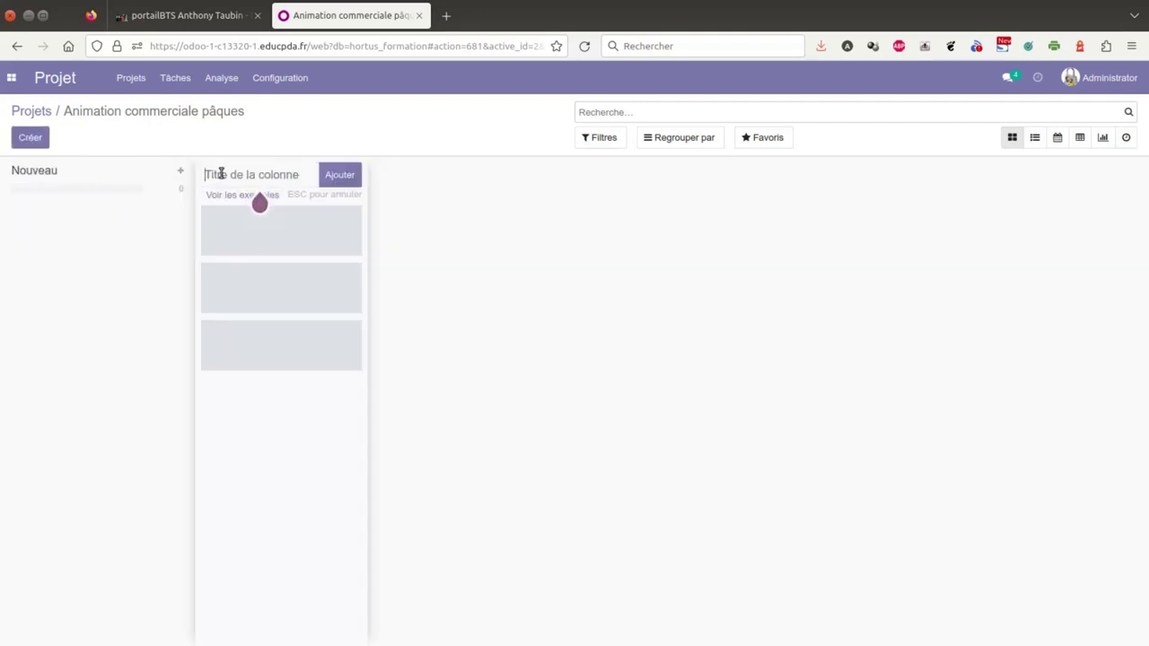
{"action": "type", "text": "Assigné"}
{"action": "key", "text": "Return"}
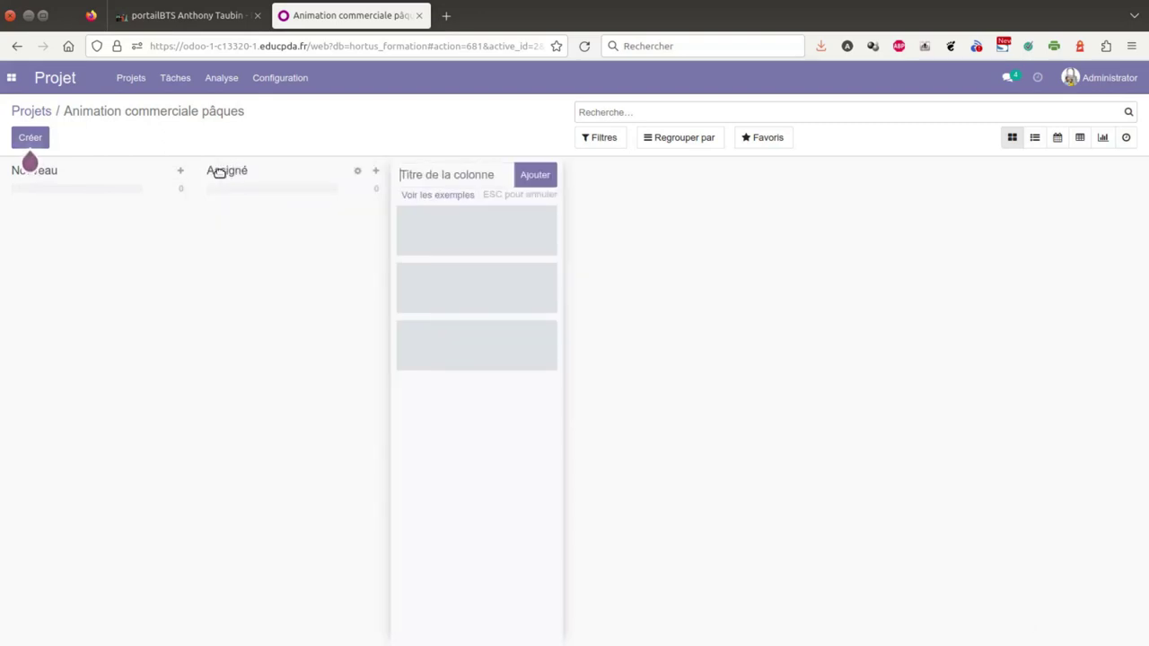
{"action": "type", "text": "En cours"}
{"action": "key", "text": "Return"}
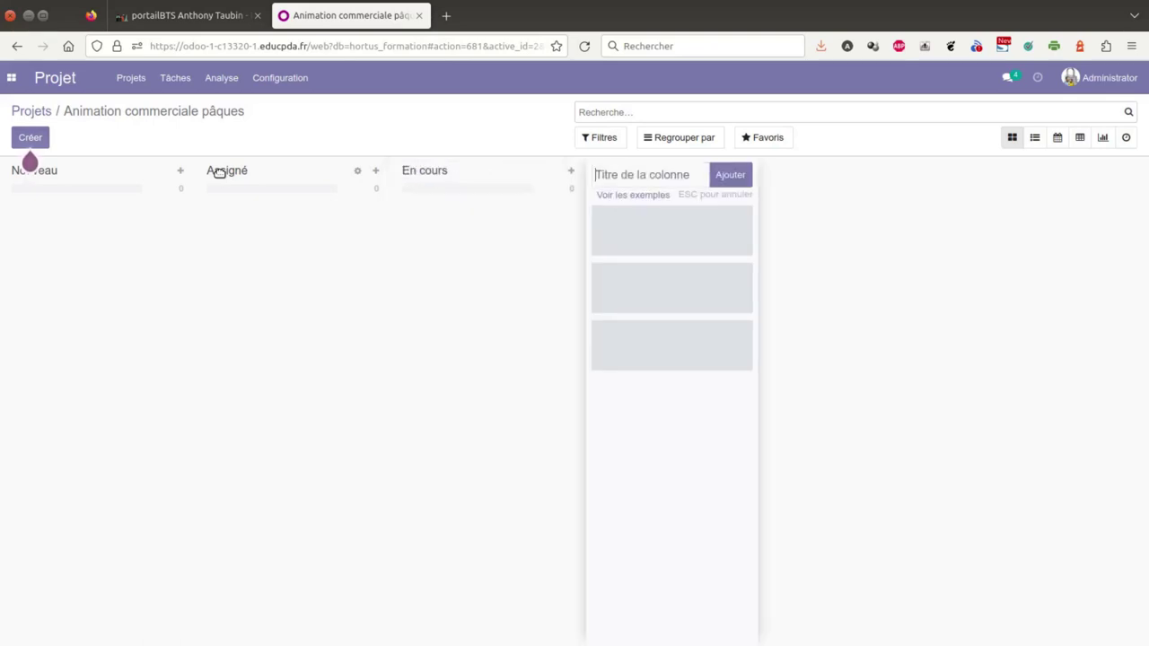
{"action": "type", "text": "Fa"}
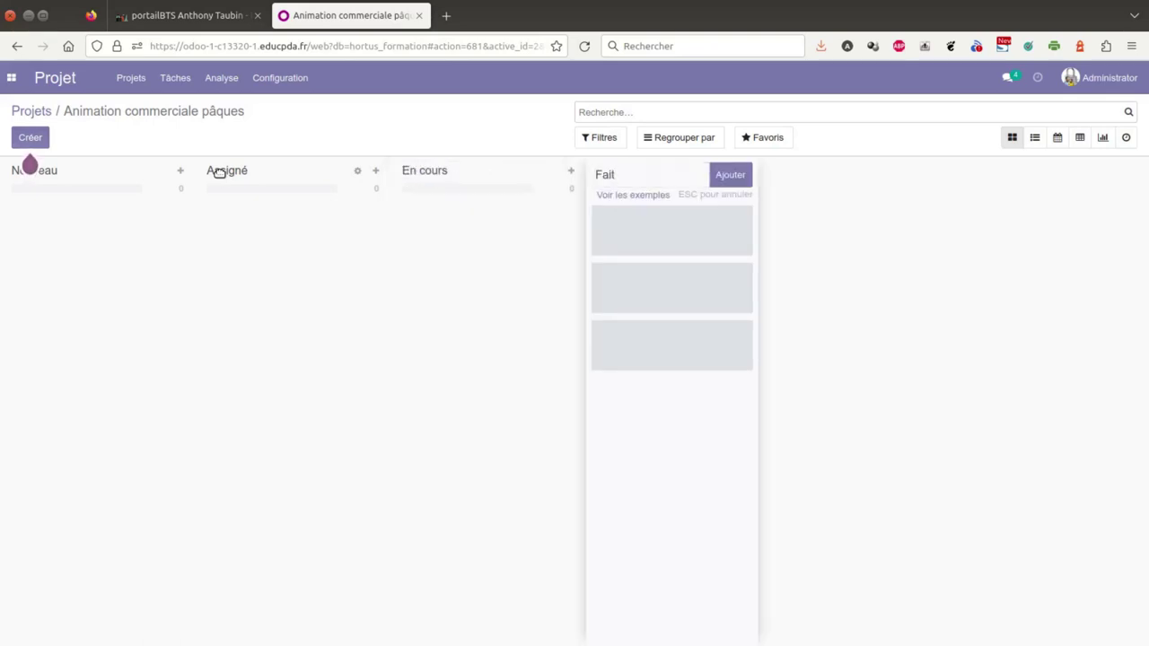
{"action": "type", "text": "it"}
{"action": "left_click", "coordinate": [731, 179]}
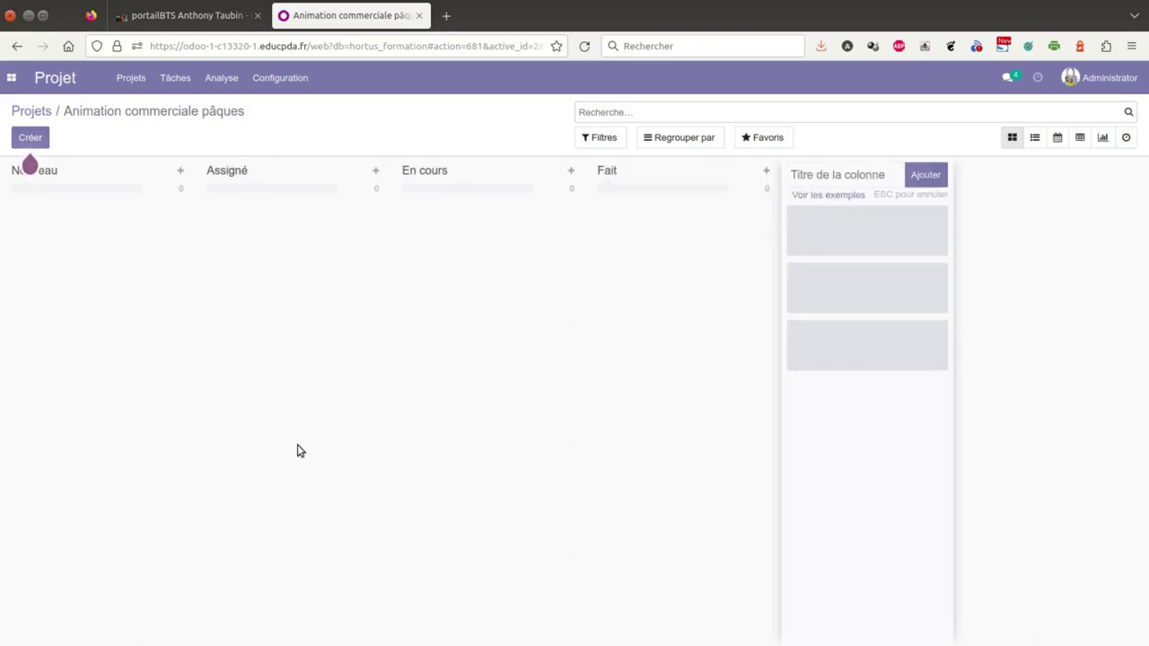
{"action": "left_click", "coordinate": [39, 139]}
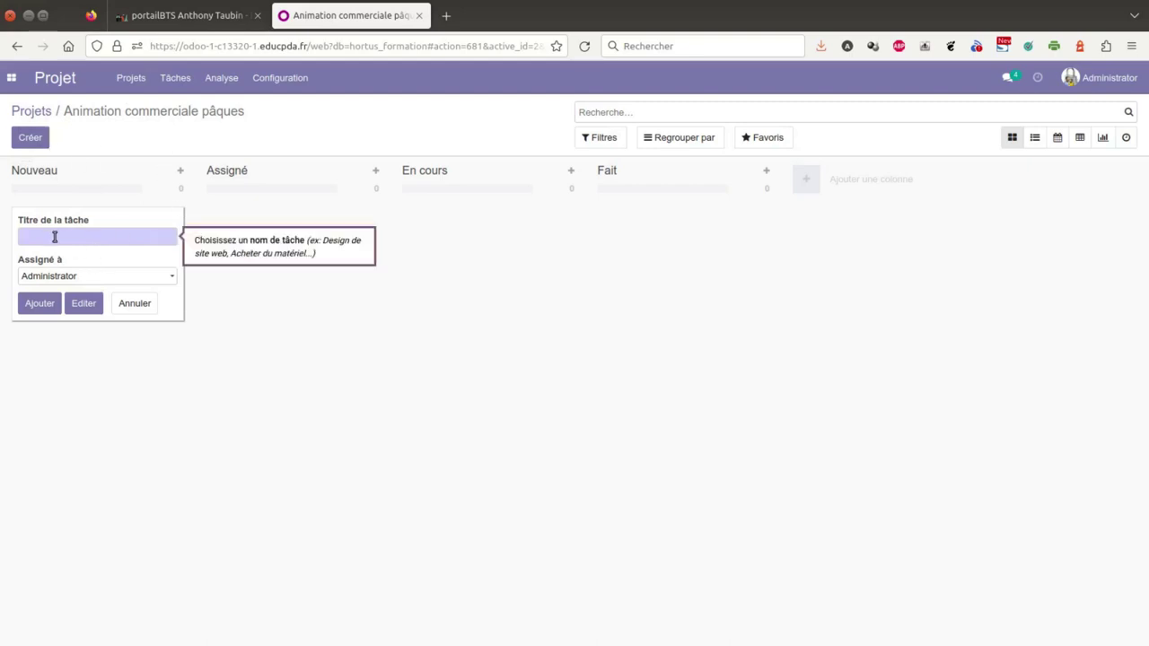
{"action": "left_click", "coordinate": [172, 277]}
{"action": "left_click", "coordinate": [173, 278]}
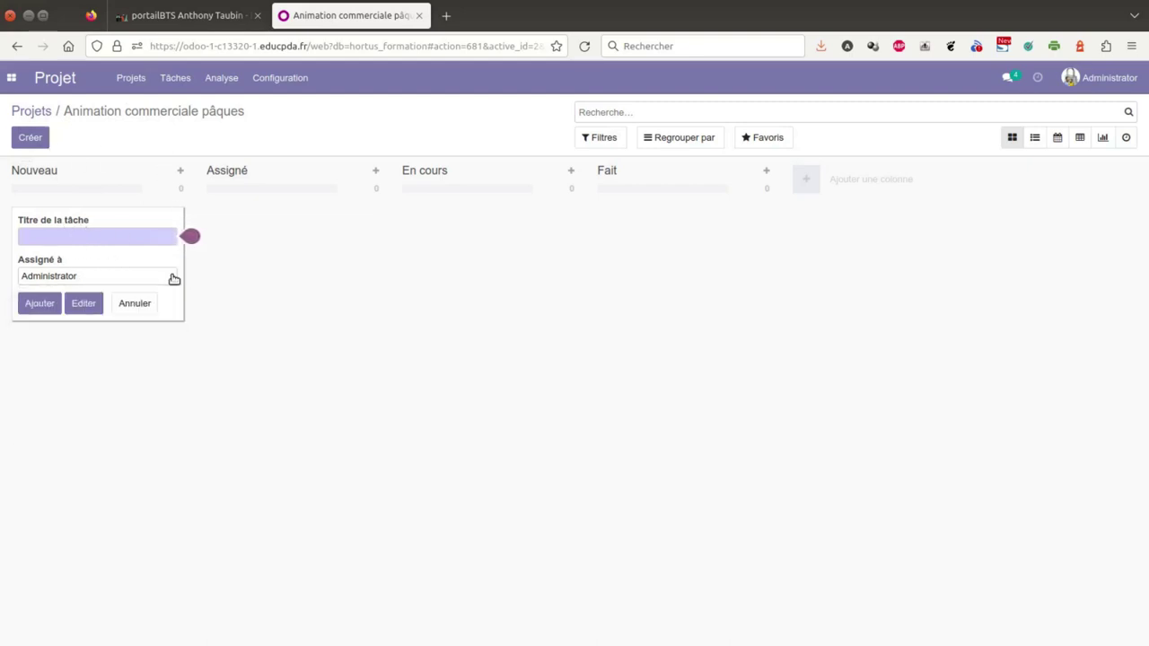
{"action": "left_click", "coordinate": [135, 304]}
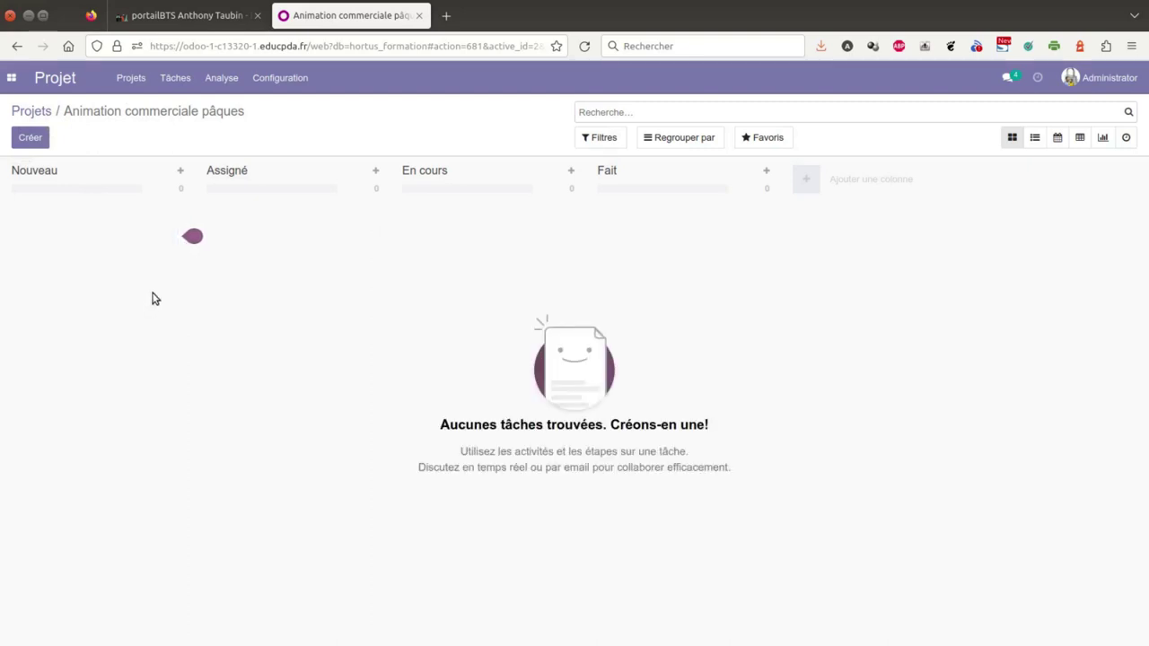
Return to the project list, open the Animation commerciale pâques project for editing and set its task label to "Tâches".
{"action": "left_click", "coordinate": [36, 111]}
{"action": "left_click", "coordinate": [218, 178]}
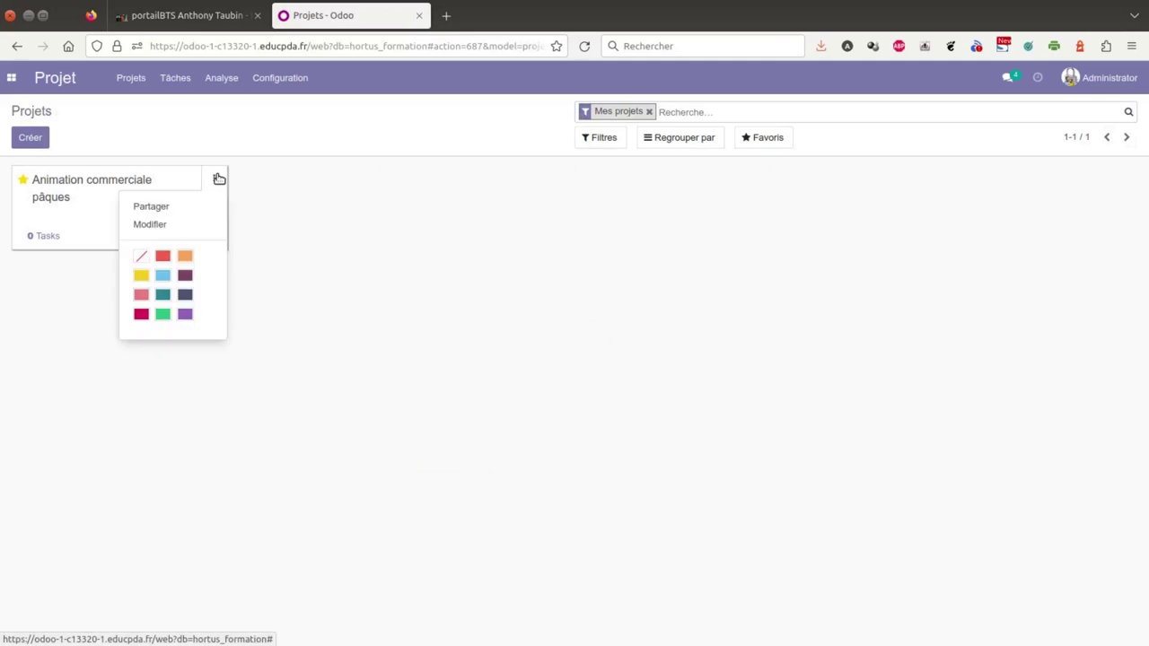
{"action": "left_click", "coordinate": [154, 224]}
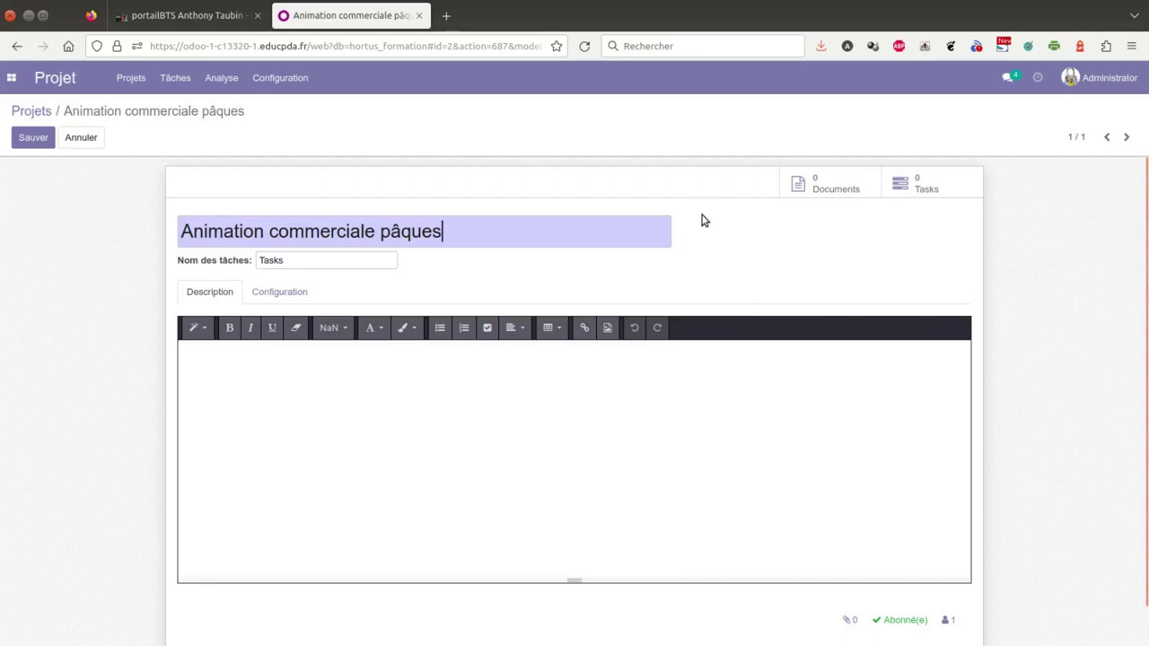
{"action": "left_click", "coordinate": [370, 259]}
{"action": "key", "text": "BackSpace"}
{"action": "key", "text": "BackSpace"}
{"action": "key", "text": "BackSpace"}
{"action": "key", "text": "BackSpace"}
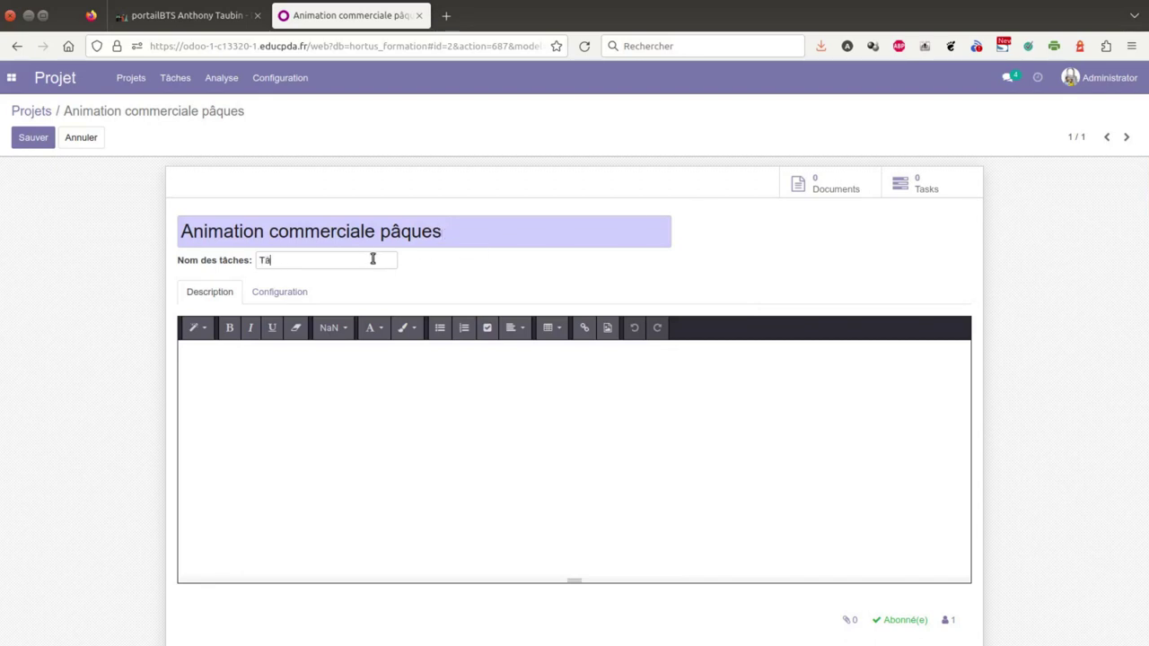
Set the project's visibility to "Tous les utilisateurs internes" and leave the client empty.
{"action": "left_click", "coordinate": [289, 291]}
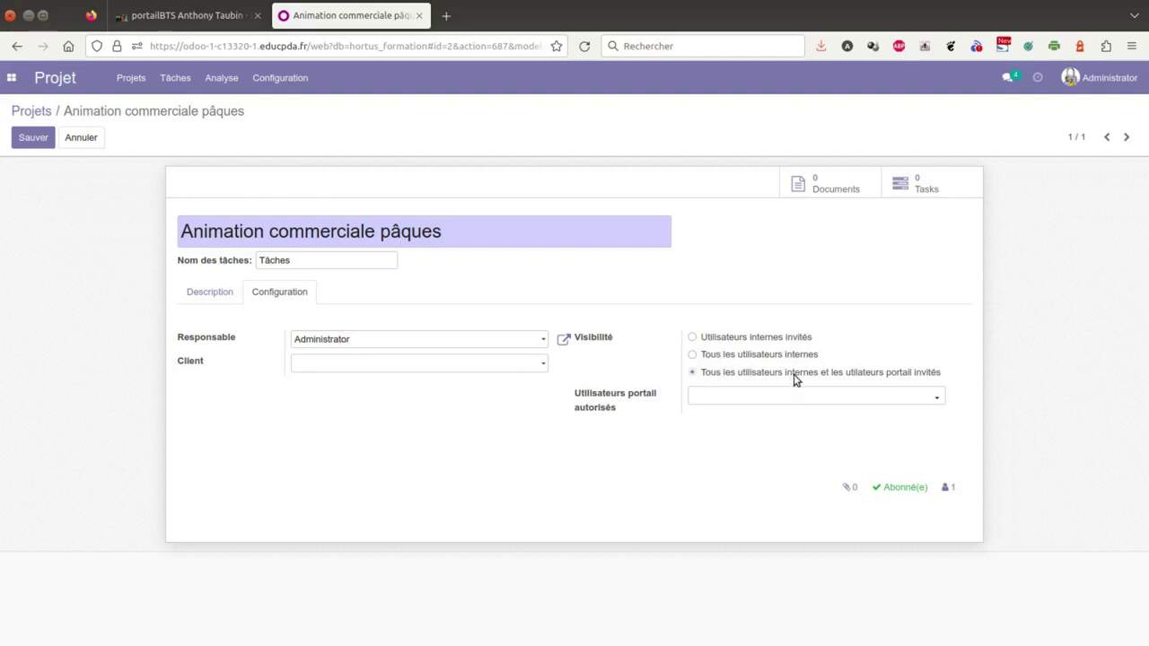
{"action": "left_click", "coordinate": [692, 339]}
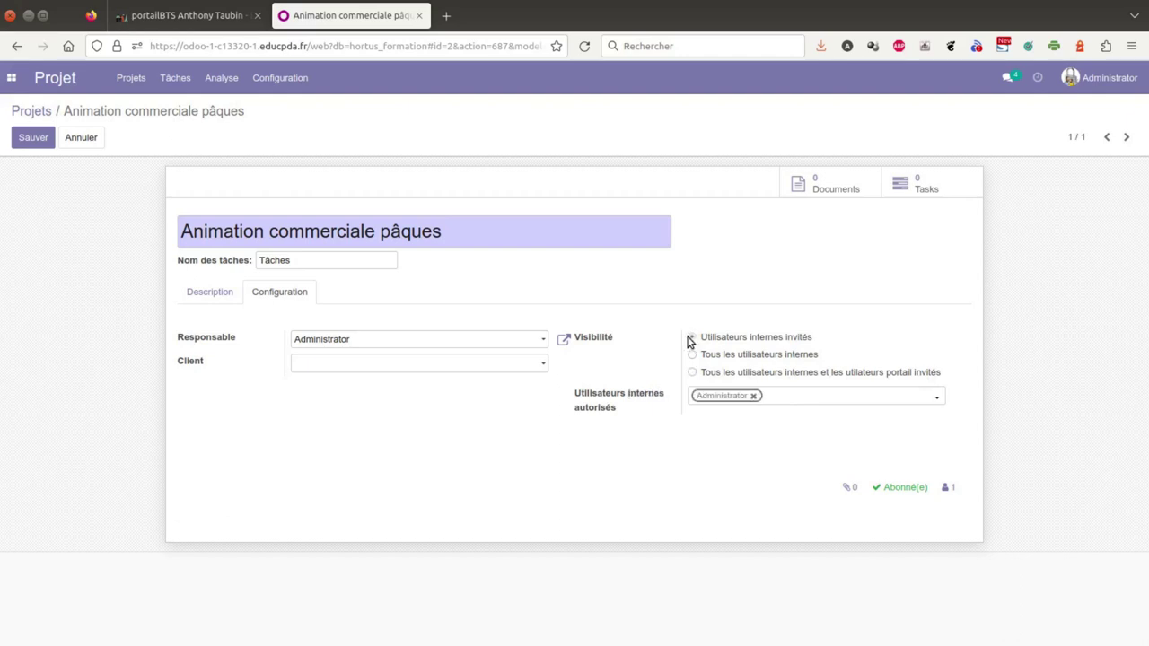
{"action": "left_click", "coordinate": [693, 356]}
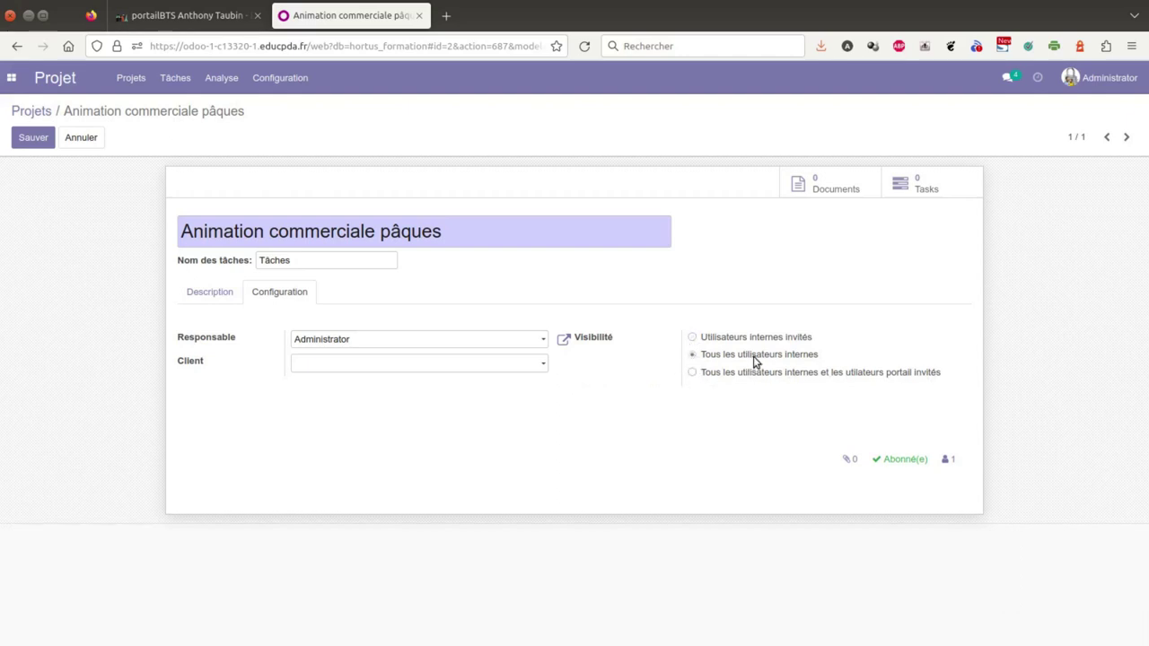
{"action": "left_click", "coordinate": [306, 363]}
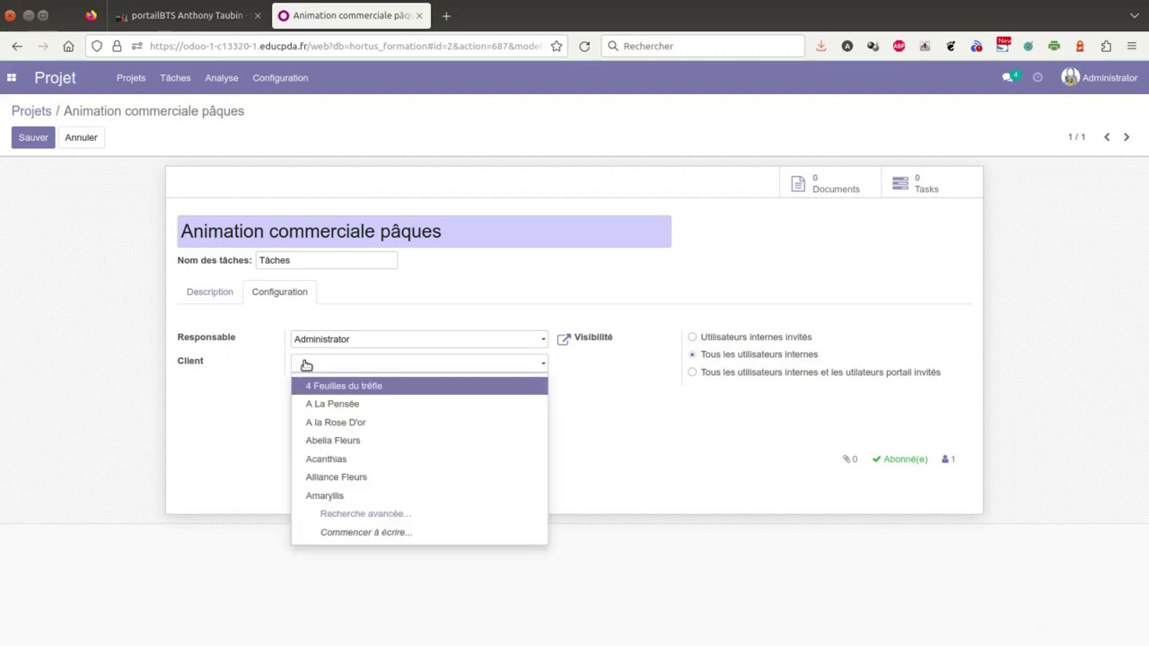
{"action": "left_click", "coordinate": [305, 364]}
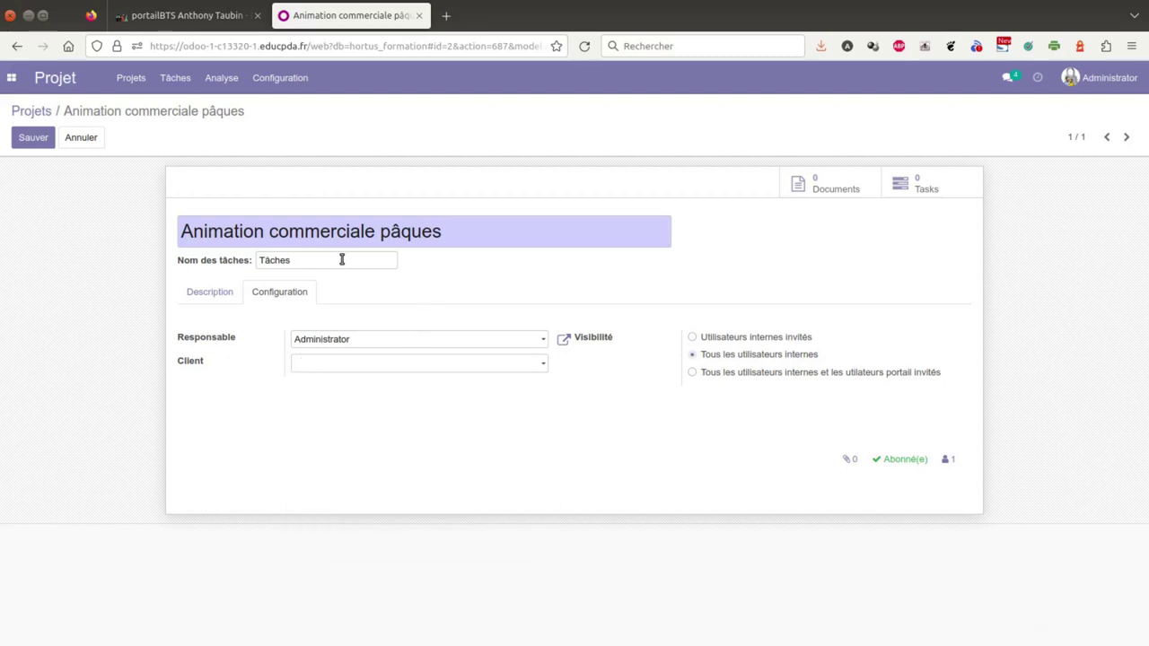
Write the heading "Organisation" in the project description using the Titre 1 style.
{"action": "left_click", "coordinate": [219, 296]}
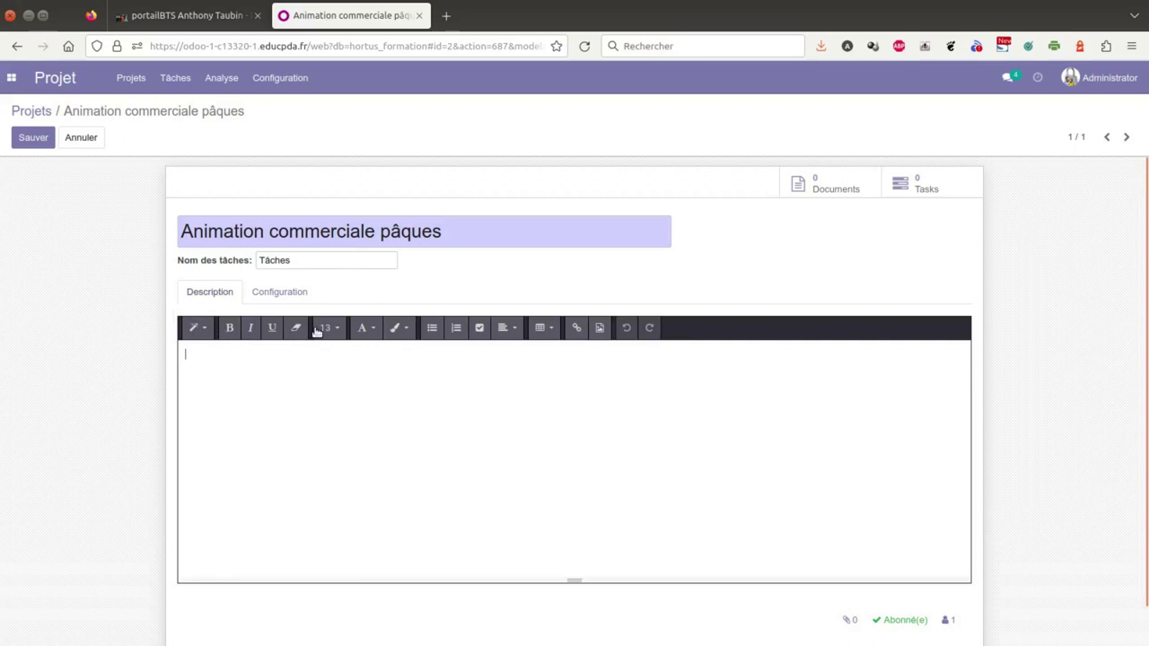
{"action": "left_click", "coordinate": [205, 329]}
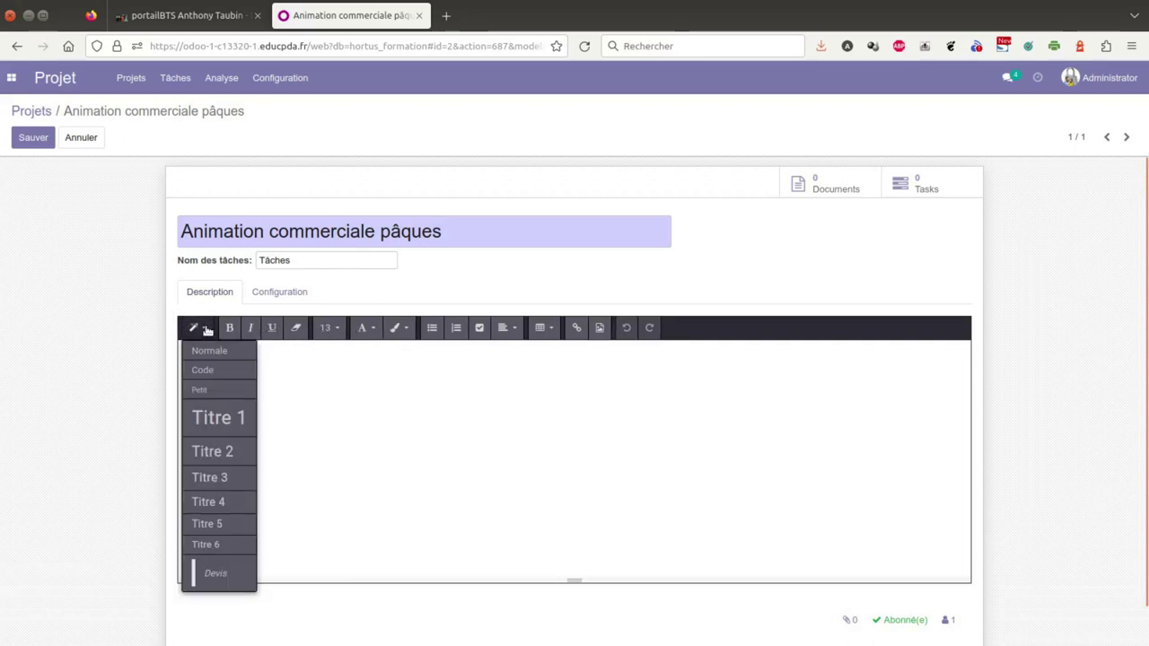
{"action": "left_click", "coordinate": [222, 420]}
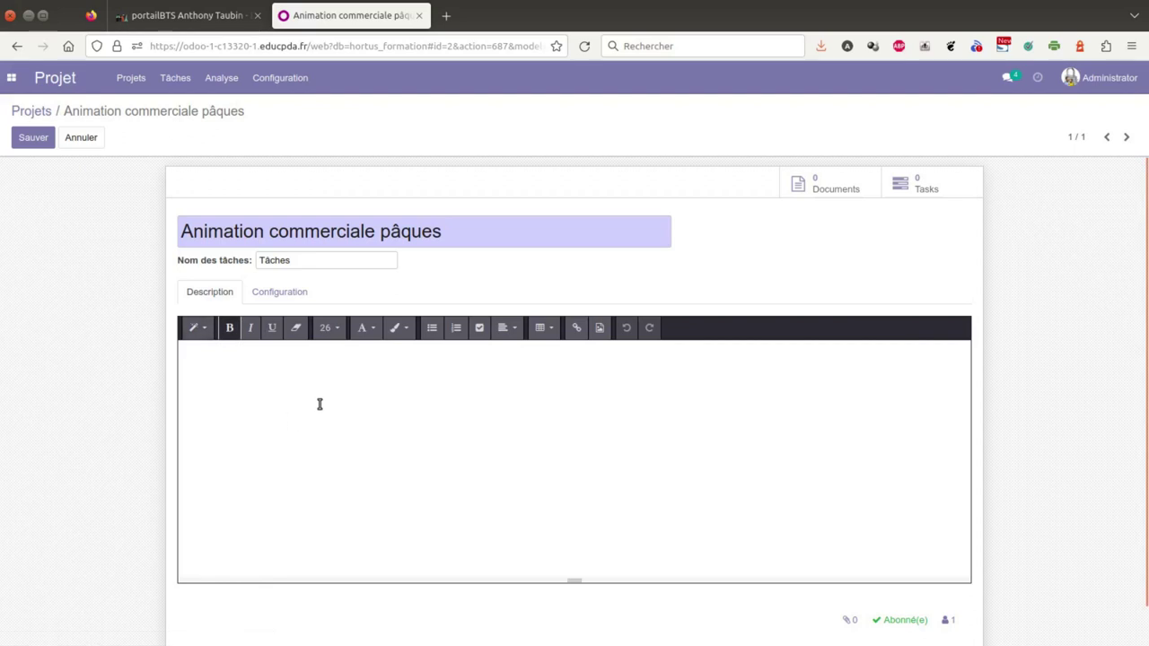
{"action": "type", "text": "Ora"}
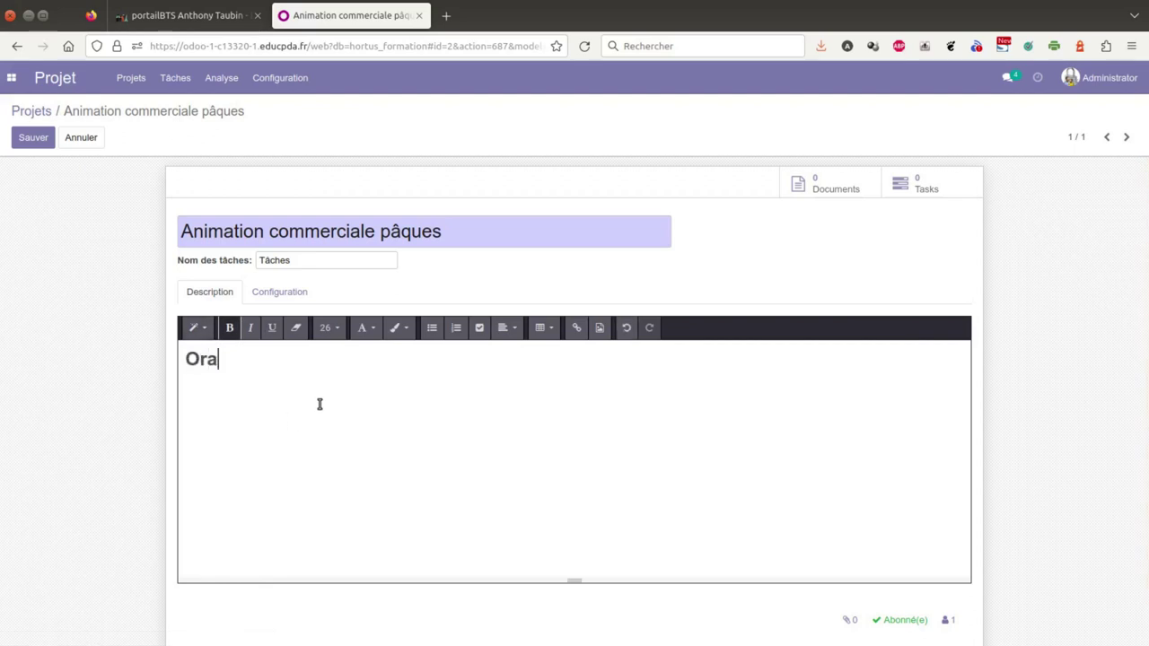
{"action": "type", "text": "anisation"}
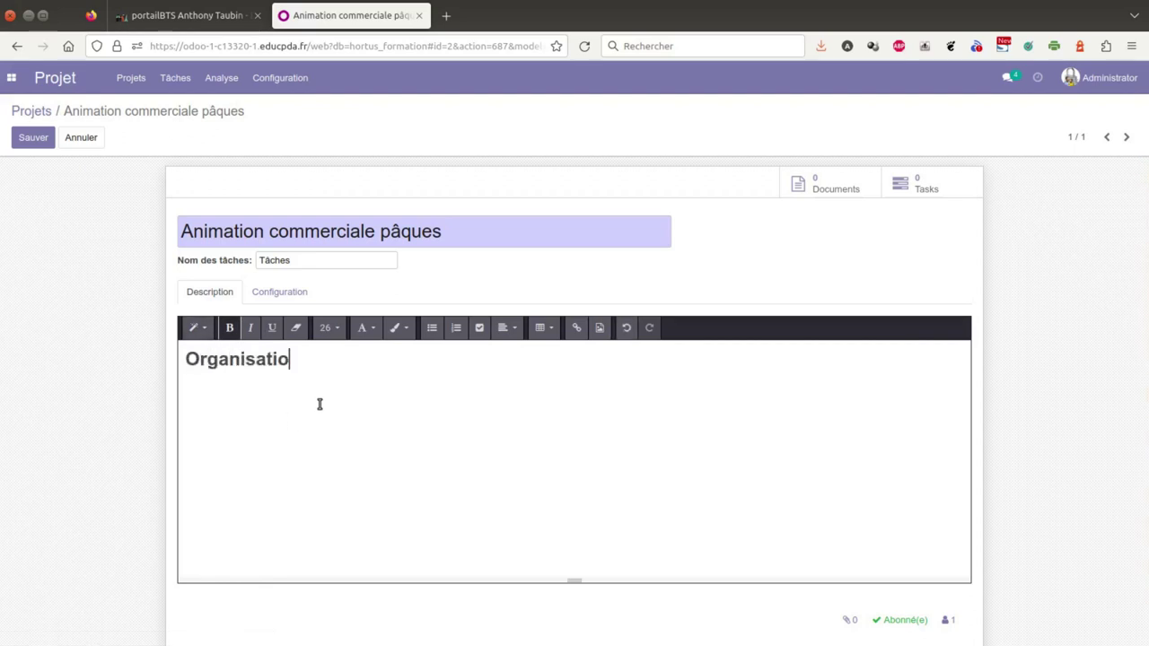
Start a checklist under the "Organisation" heading with the items "Déterminer les produits à vendre" and "Organiser l'animation".
{"action": "left_click", "coordinate": [480, 328]}
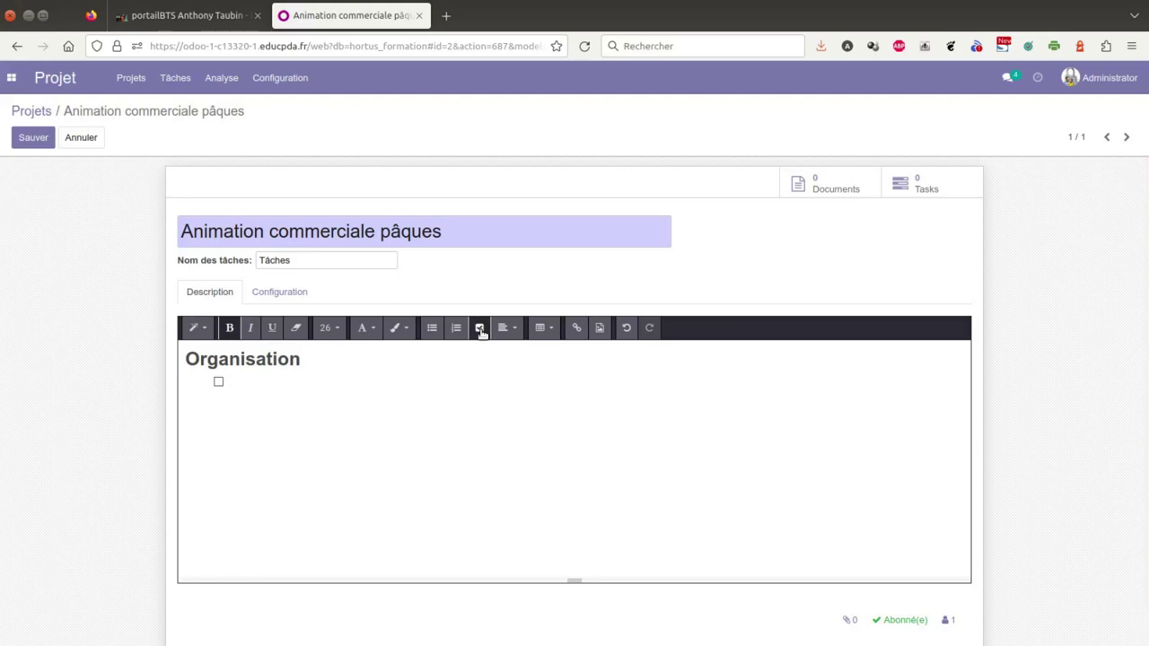
{"action": "type", "text": "Déterminer"}
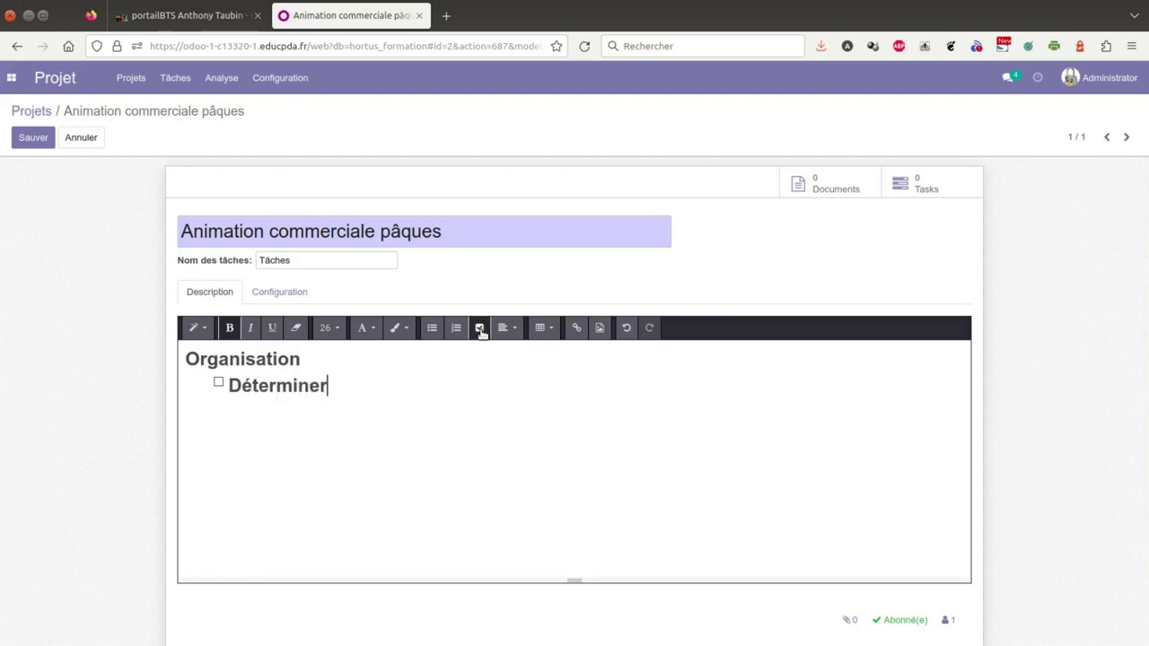
{"action": "type", "text": " les produits à vendre"}
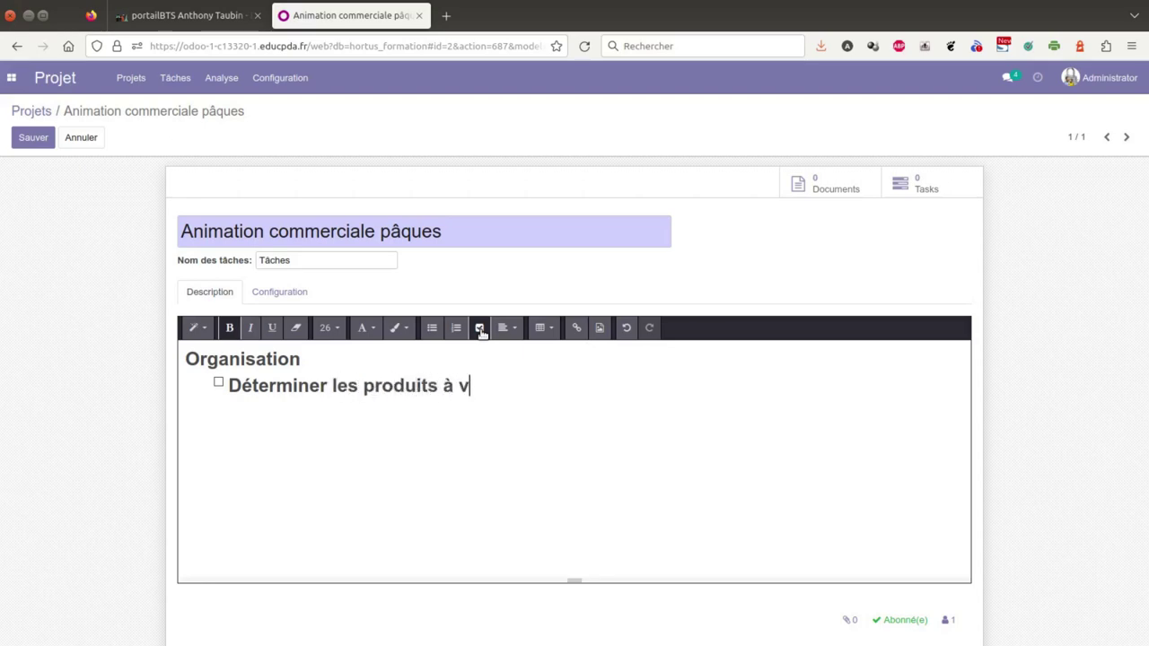
{"action": "key", "text": "Return"}
{"action": "type", "text": "Organisaer"}
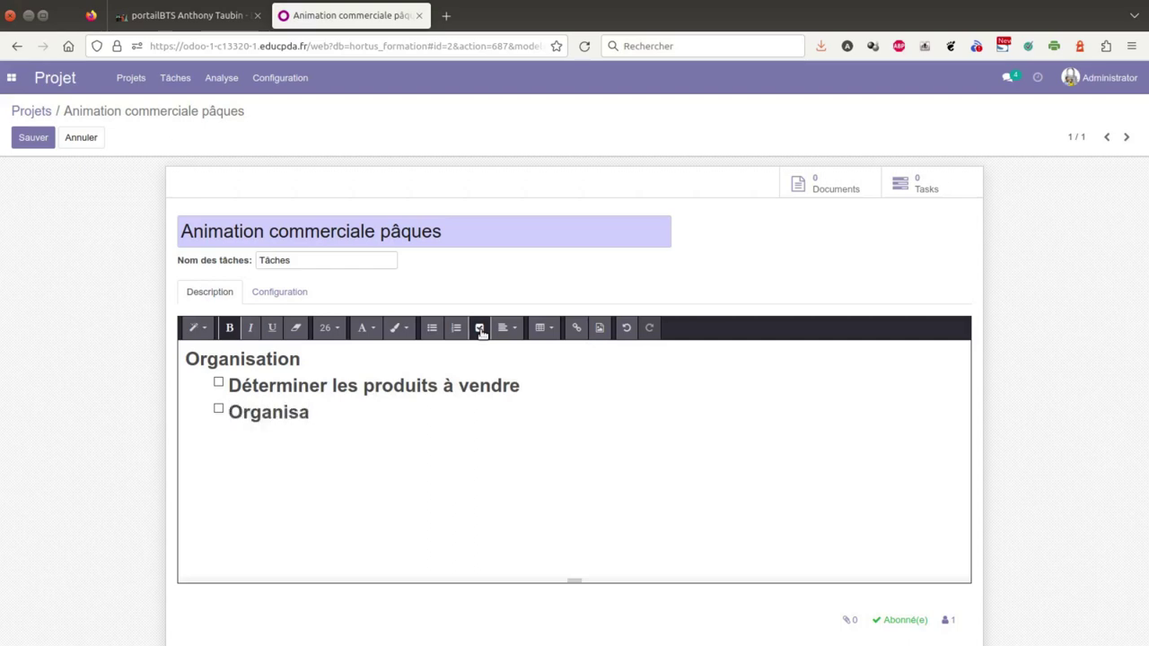
{"action": "key", "text": "BackSpace"}
{"action": "key", "text": "BackSpace"}
{"action": "key", "text": "BackSpace"}
{"action": "key", "text": "BackSpace"}
{"action": "type", "text": "er l'animation"}
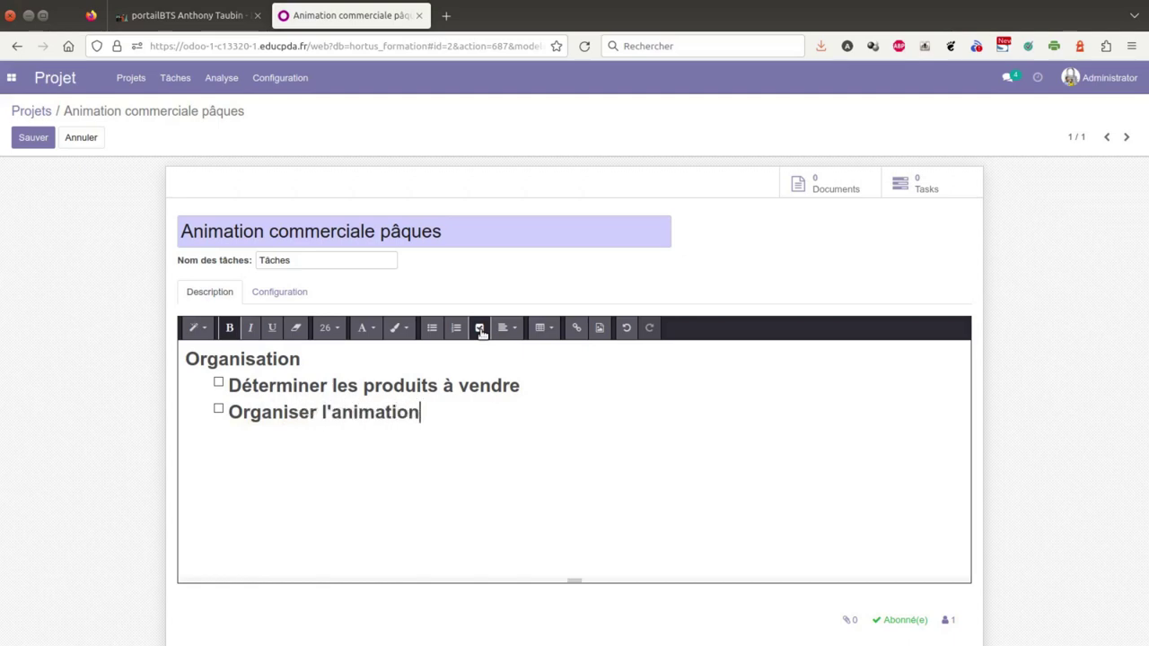
Add the checklist items "Préparer" and "Réaliser" below "Organiser l'animation".
{"action": "key", "text": "Return"}
{"action": "type", "text": "Préparer"}
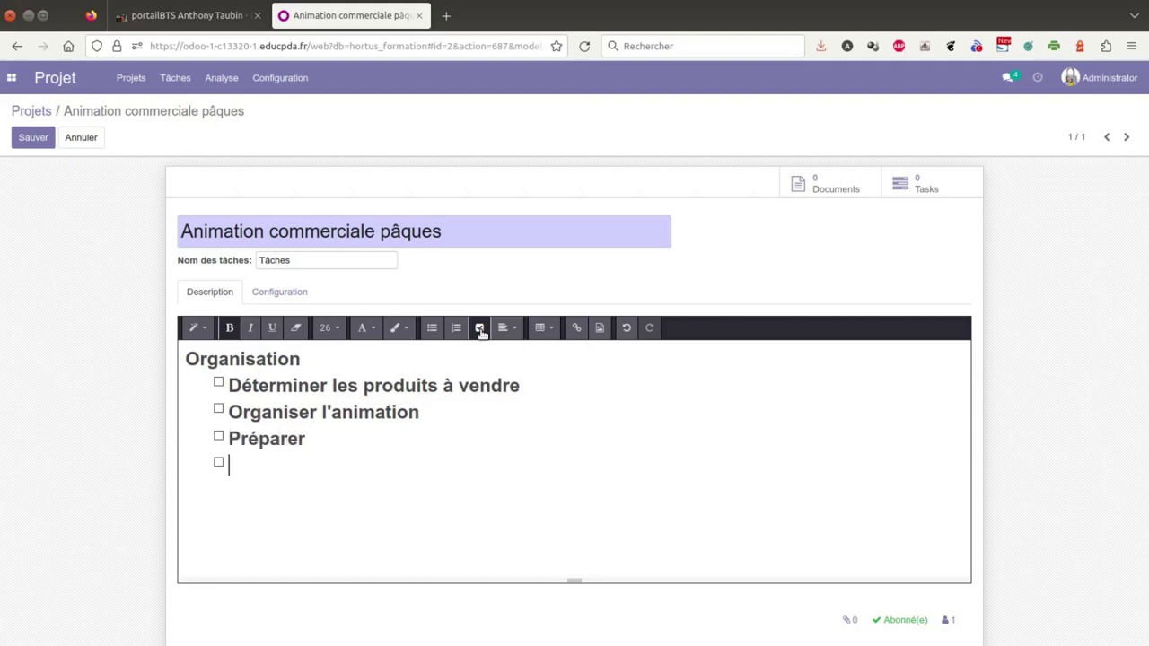
{"action": "type", "text": "Réaliser "}
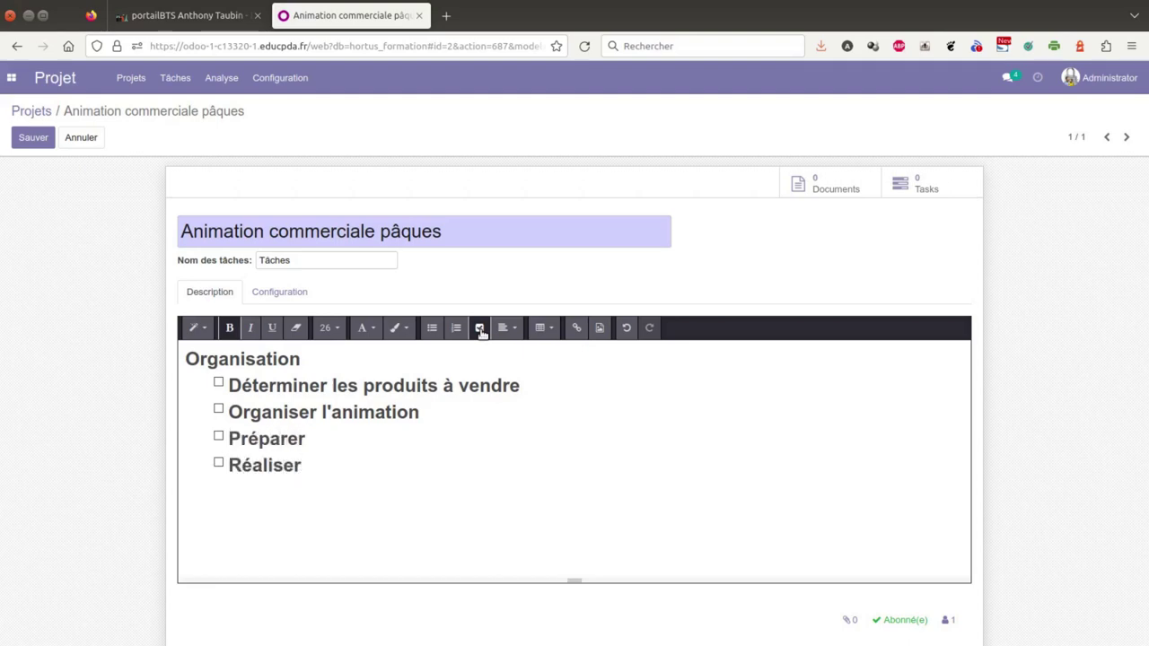
Add the checklist item "Évaluer les performances", correcting its first word with the suggested accented spelling.
{"action": "type", "text": "Evaluer"}
{"action": "key", "text": "Return"}
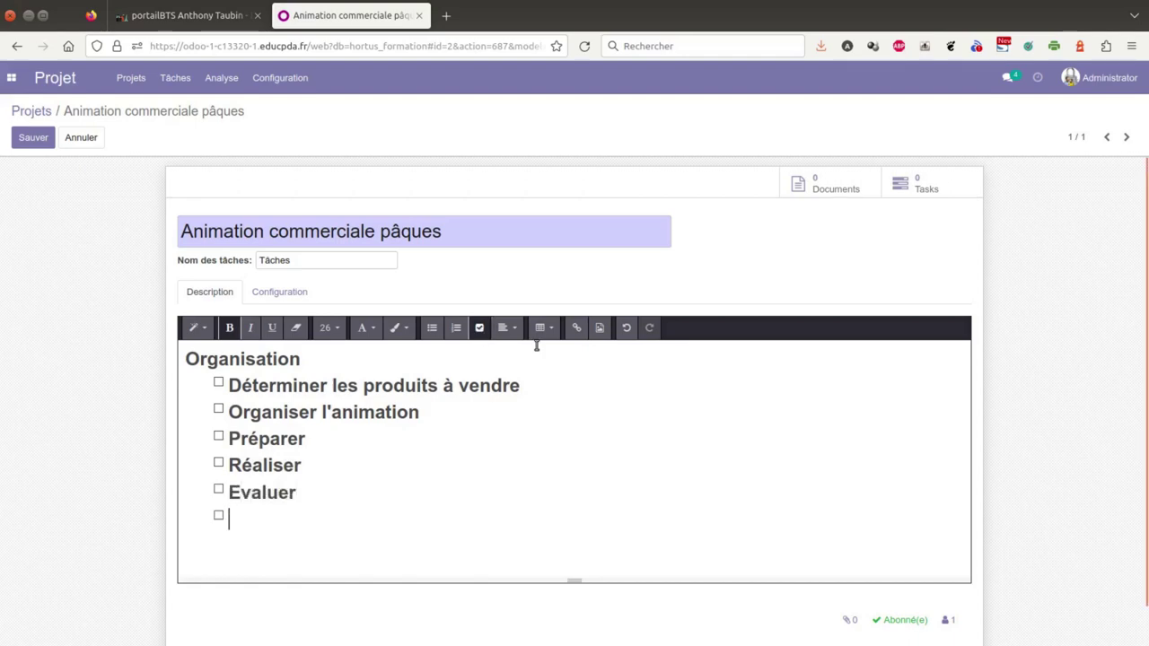
{"action": "left_click", "coordinate": [309, 494]}
{"action": "type", "text": "les per"}
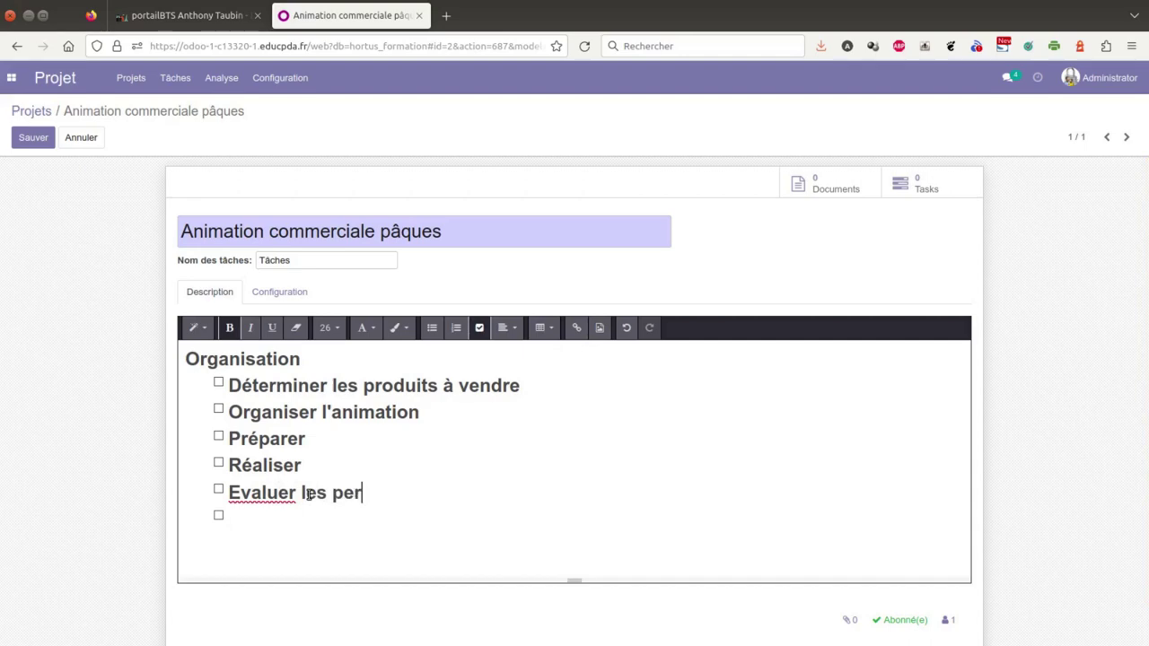
{"action": "type", "text": "formances"}
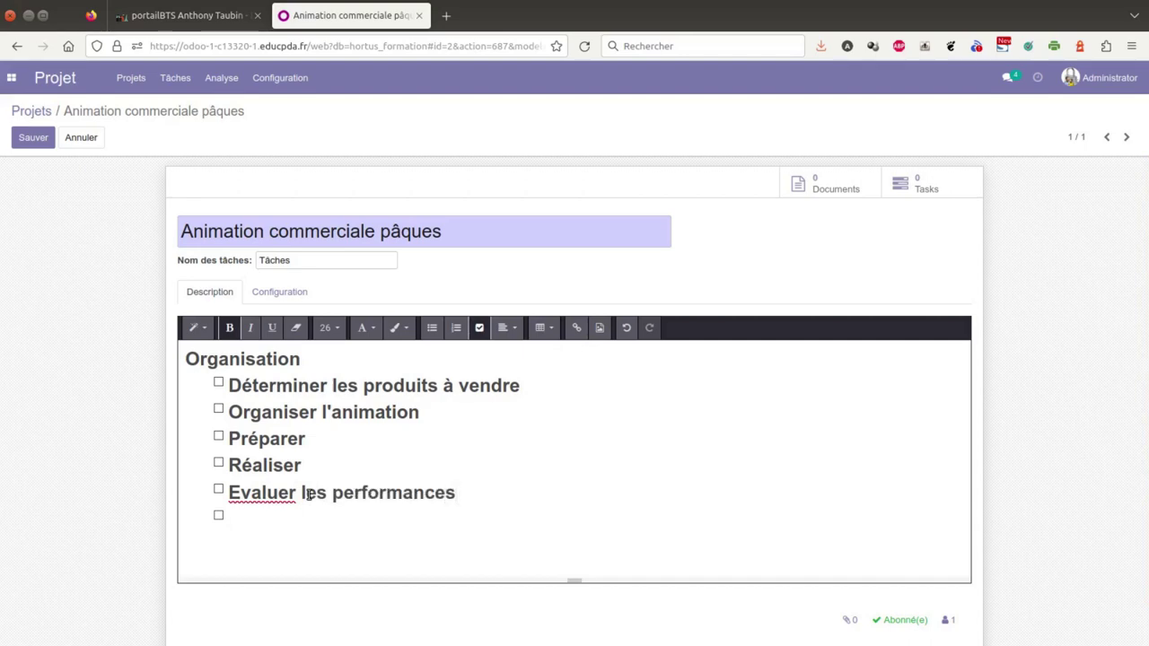
{"action": "right_click", "coordinate": [267, 493]}
{"action": "left_click", "coordinate": [289, 246]}
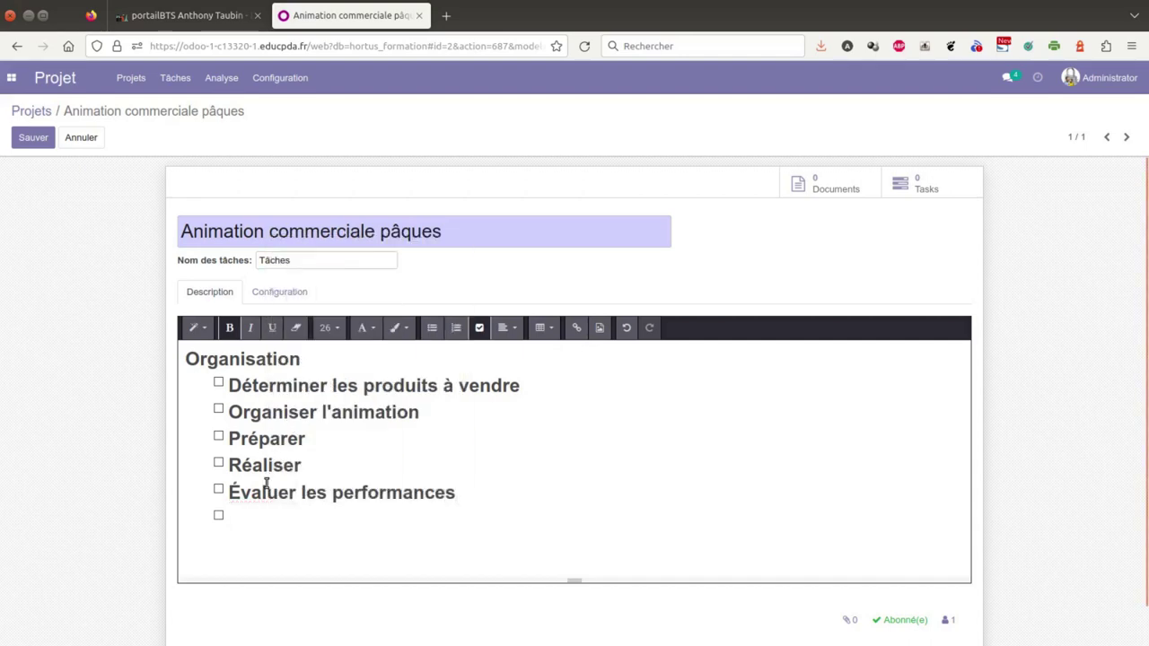
Add the final checklist item "Évaluer la rentabilité" with the accented spelling of its first word.
{"action": "type", "text": "alu"}
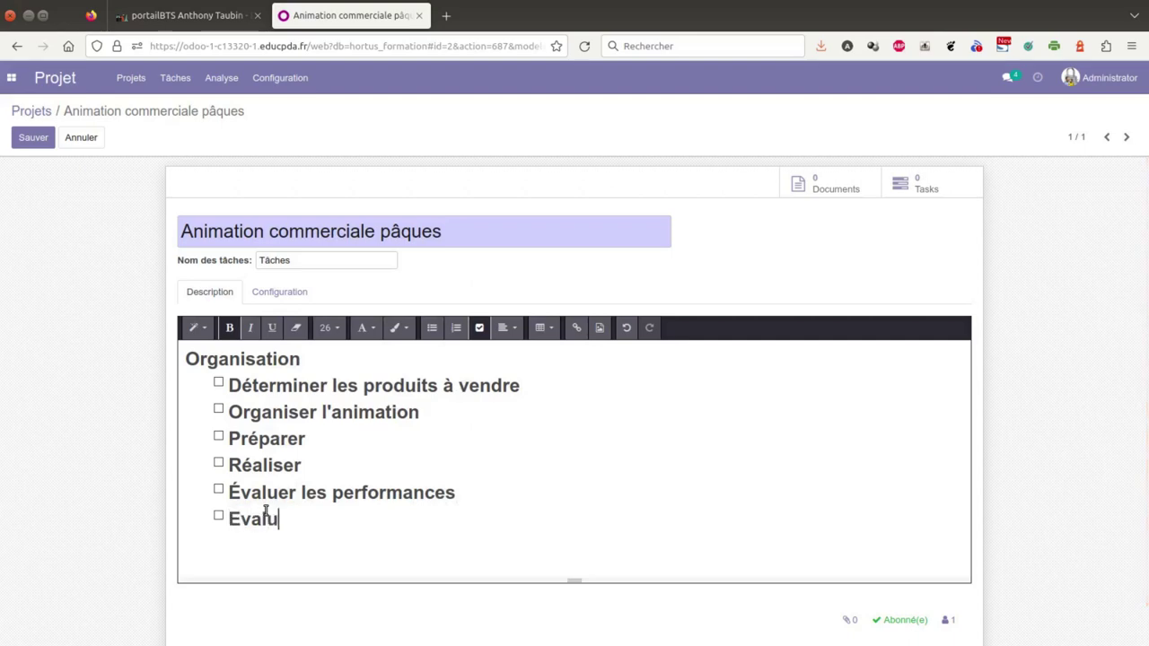
{"action": "type", "text": "er la rent"}
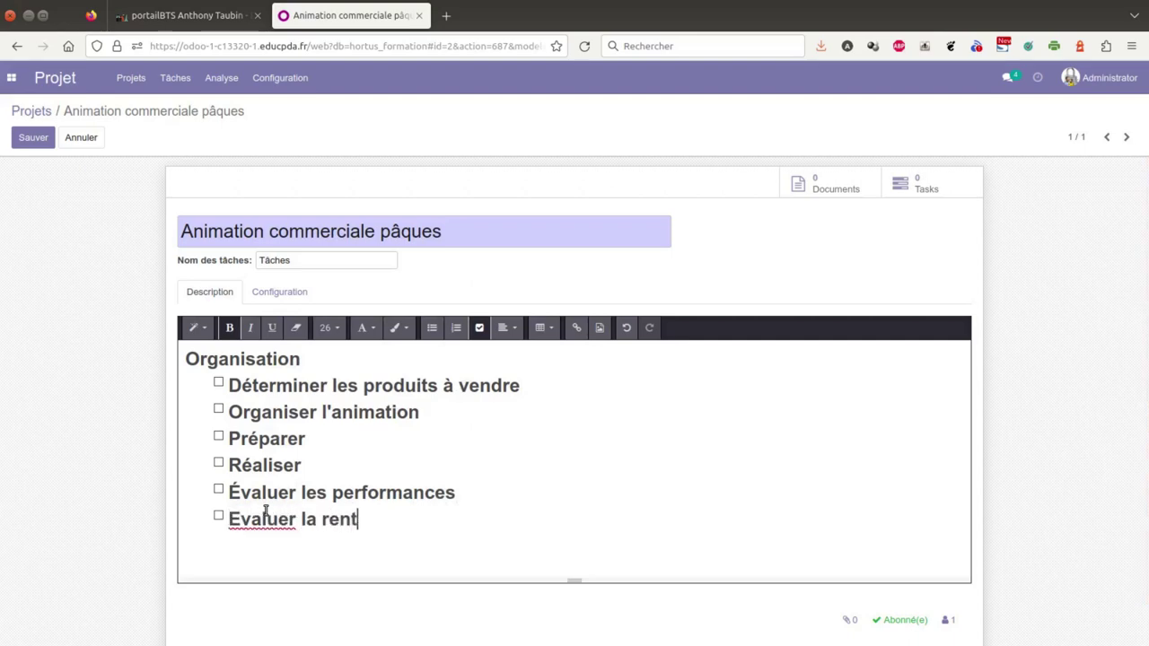
{"action": "type", "text": "abilité"}
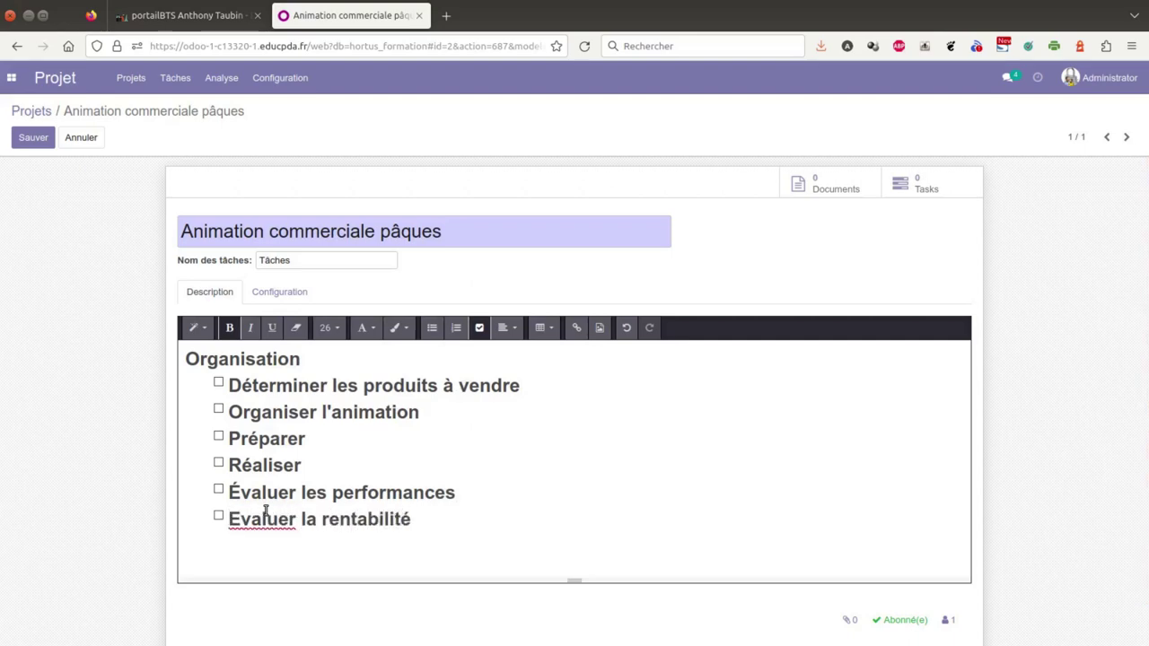
{"action": "right_click", "coordinate": [263, 521]}
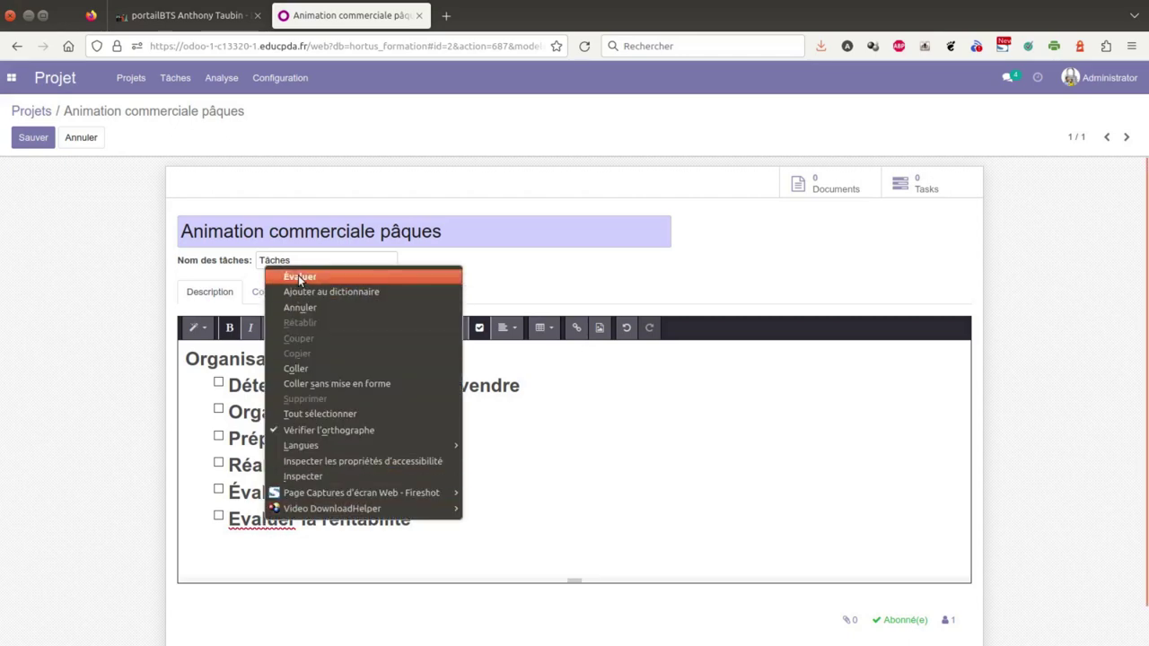
{"action": "left_click", "coordinate": [298, 275]}
Apply the Normale style to all six checklist items, leaving out the heading.
{"action": "left_click_drag", "start_coordinate": [415, 514], "coordinate": [228, 388]}
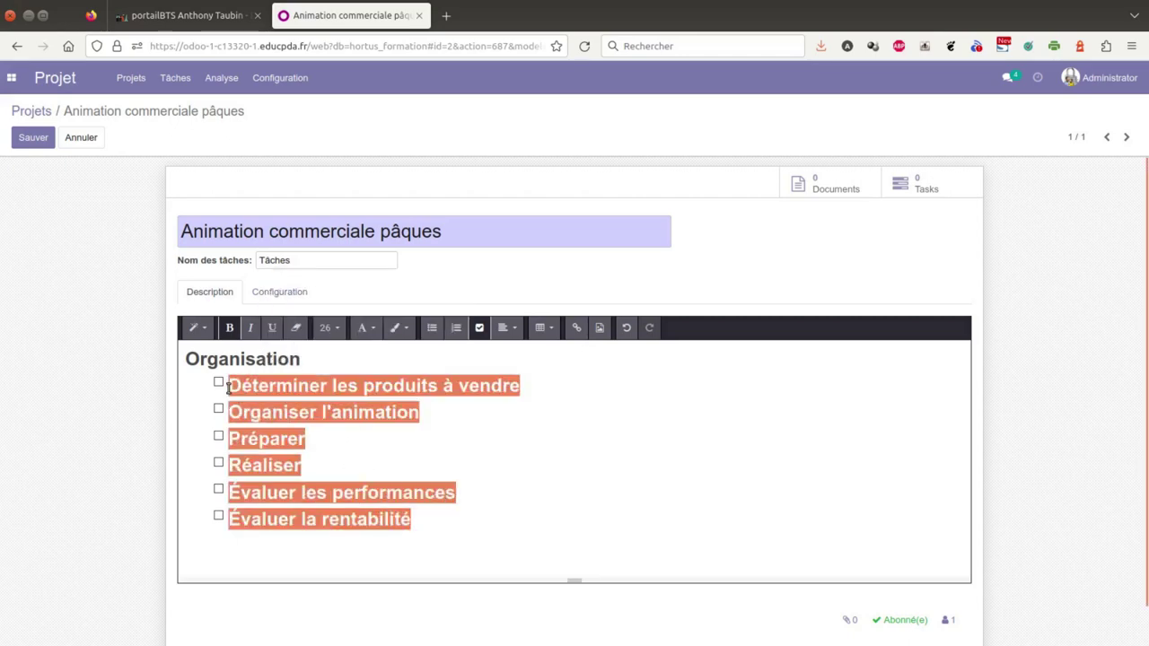
{"action": "left_click", "coordinate": [197, 327]}
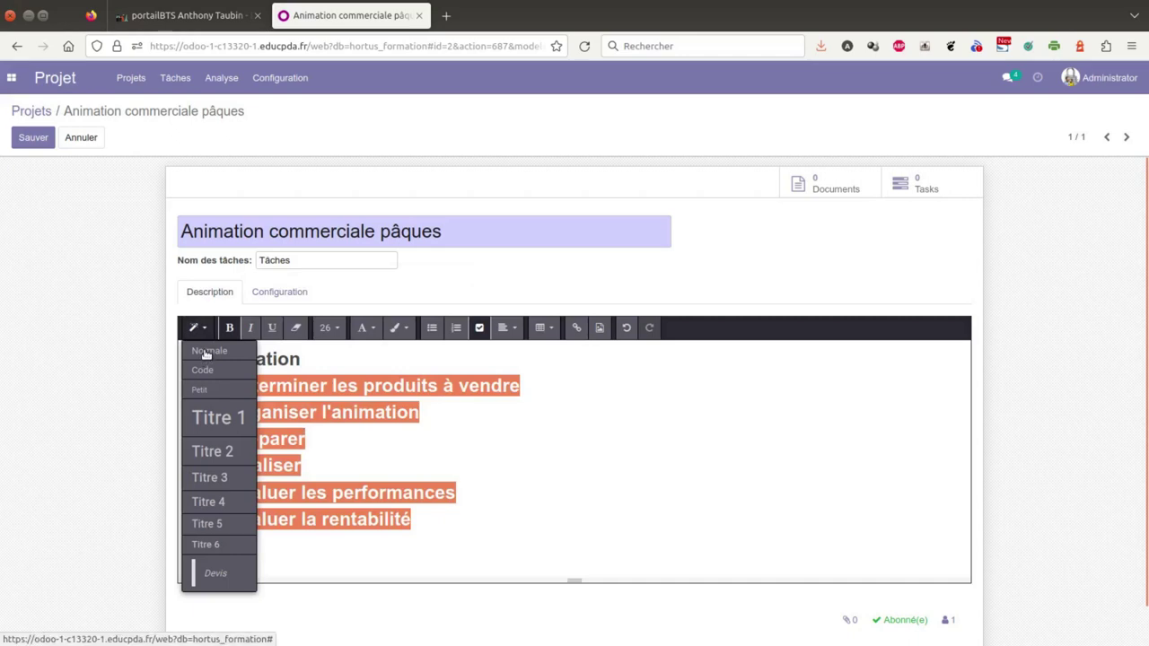
{"action": "left_click", "coordinate": [203, 350]}
{"action": "left_click", "coordinate": [533, 508]}
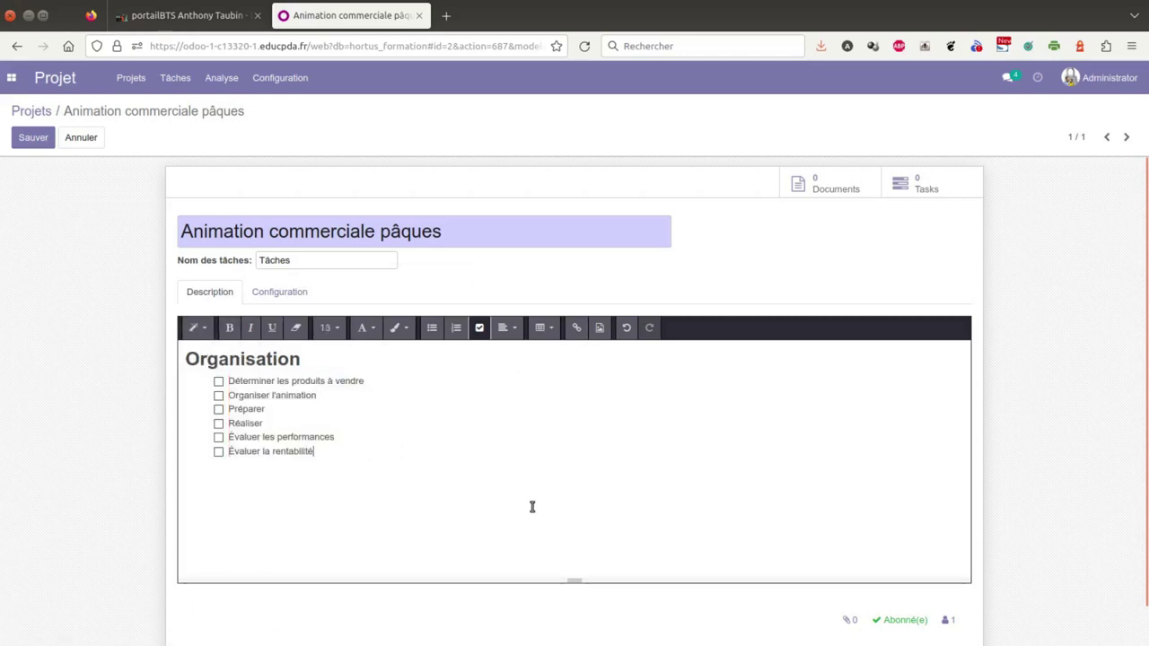
Examine the project's follower list and its options for adding followers and channels.
{"action": "scroll", "coordinate": [694, 459], "scroll_direction": "down", "scroll_amount": 1}
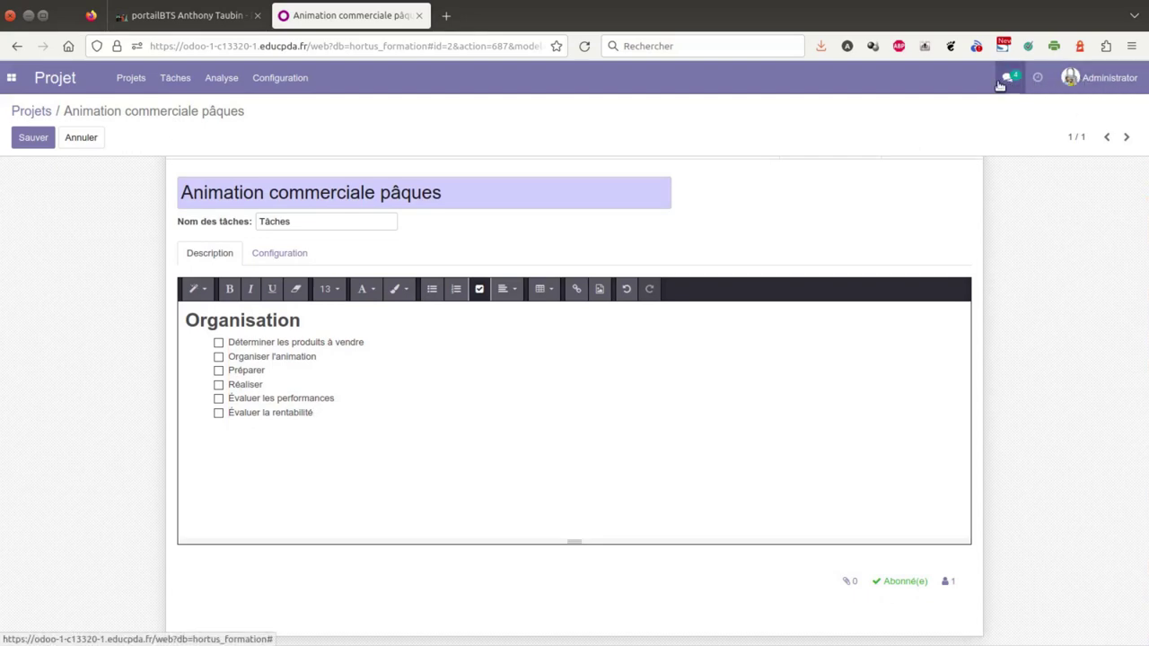
{"action": "scroll", "coordinate": [892, 557], "scroll_direction": "up", "scroll_amount": 1}
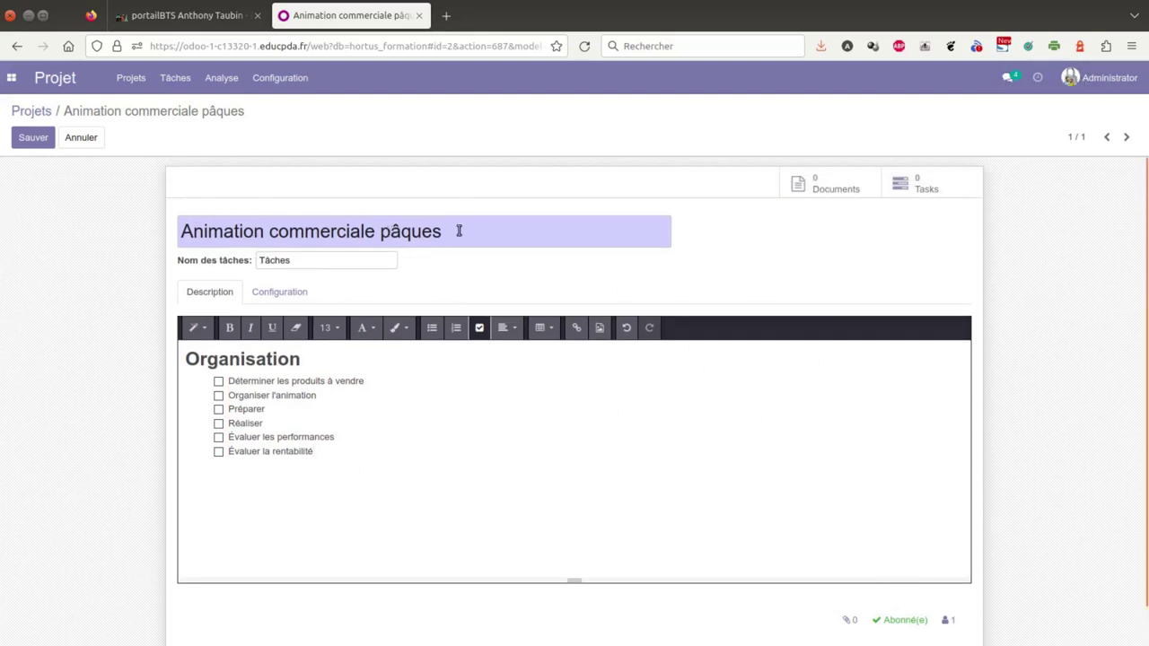
{"action": "left_click", "coordinate": [950, 621]}
{"action": "left_click", "coordinate": [950, 621]}
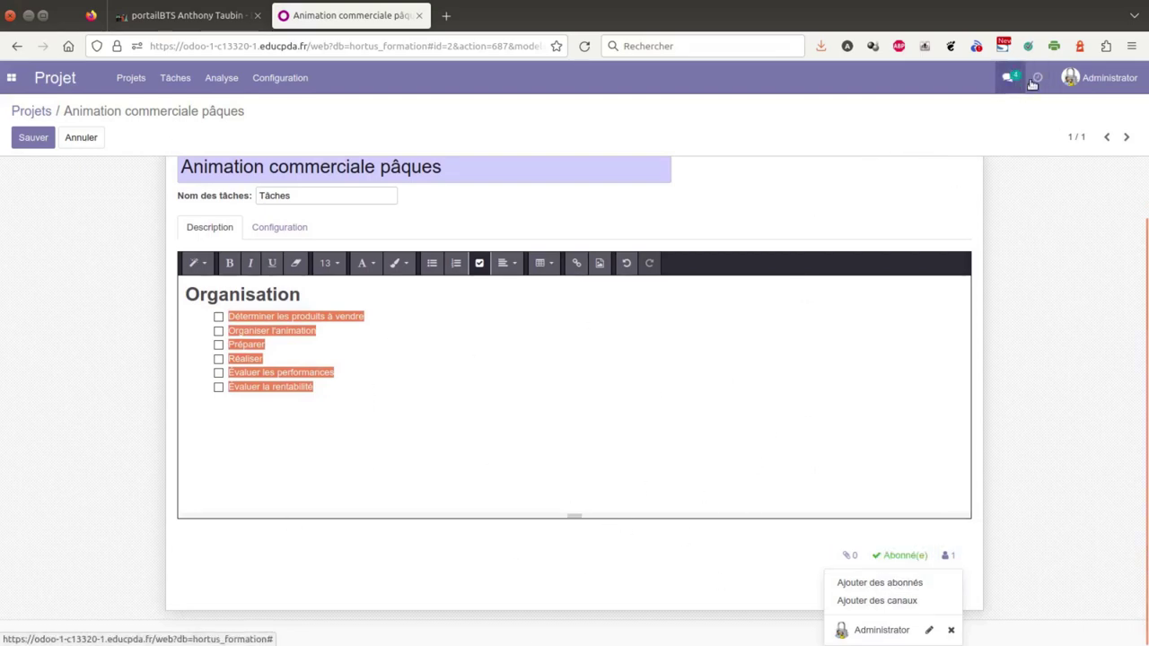
{"action": "left_click", "coordinate": [1023, 321]}
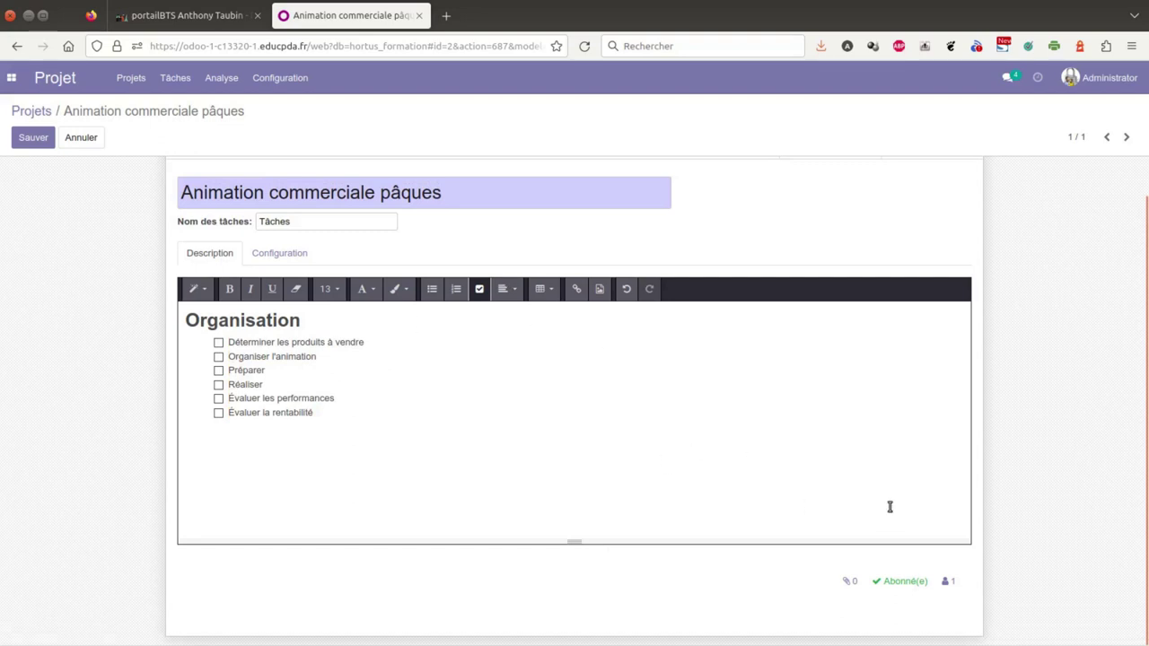
Save the project and toggle the "Déterminer les produits à vendre" checkbox in its description.
{"action": "left_click", "coordinate": [45, 141]}
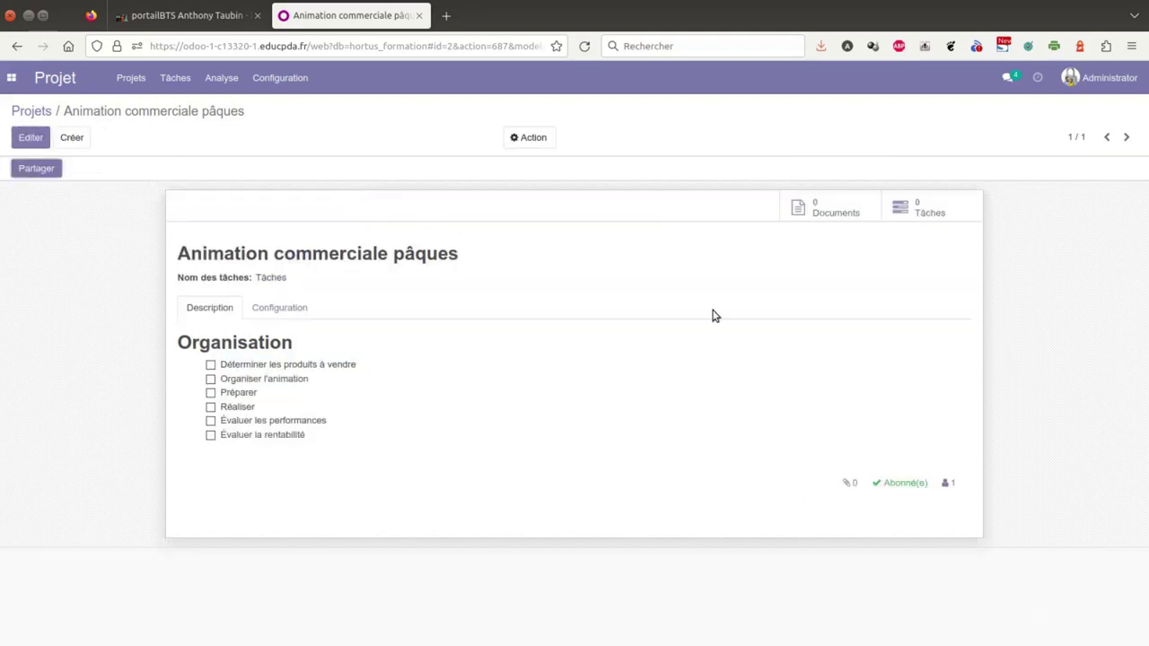
{"action": "left_click", "coordinate": [211, 366]}
Return to the project list, open the Easter project's task board and show the configuration options of the "Nouveau" stage.
{"action": "left_click", "coordinate": [39, 114]}
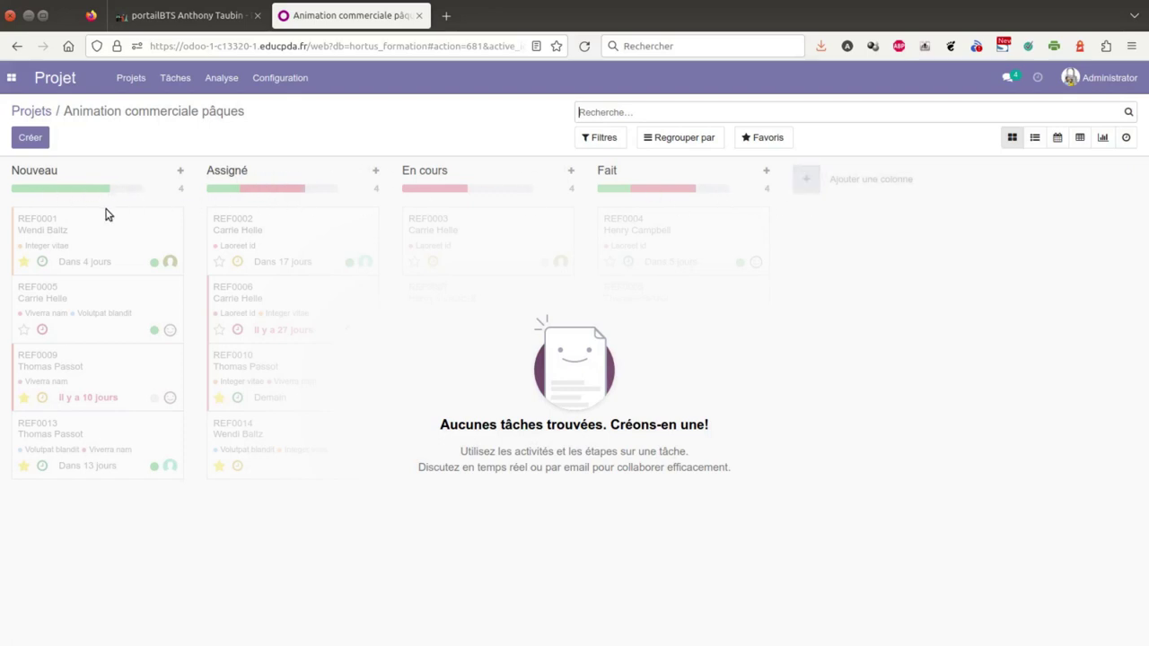
{"action": "left_click", "coordinate": [163, 170]}
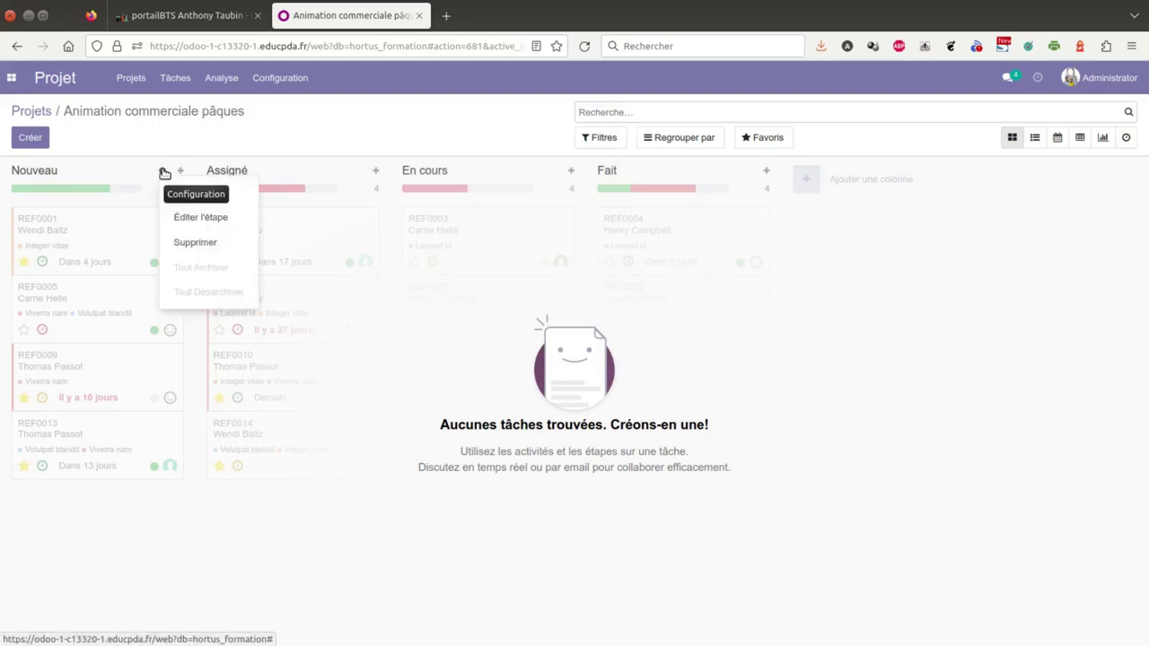